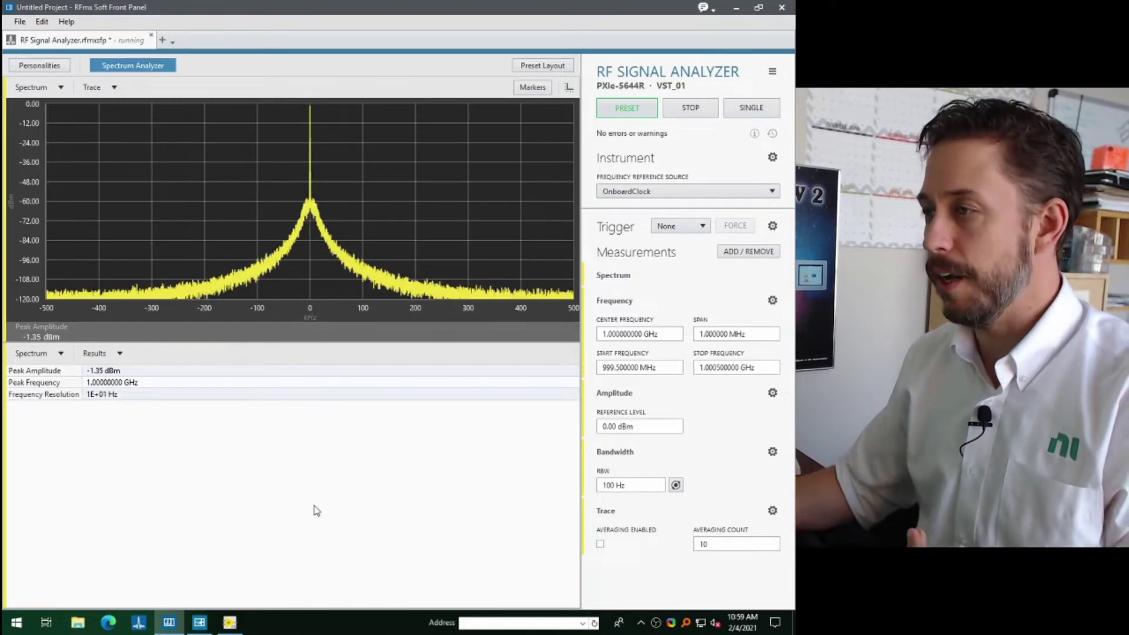
- Replace the Spectrum measurement with Phase Noise in the Measurements list, then close the list
{"action": "left_click", "coordinate": [751, 253]}
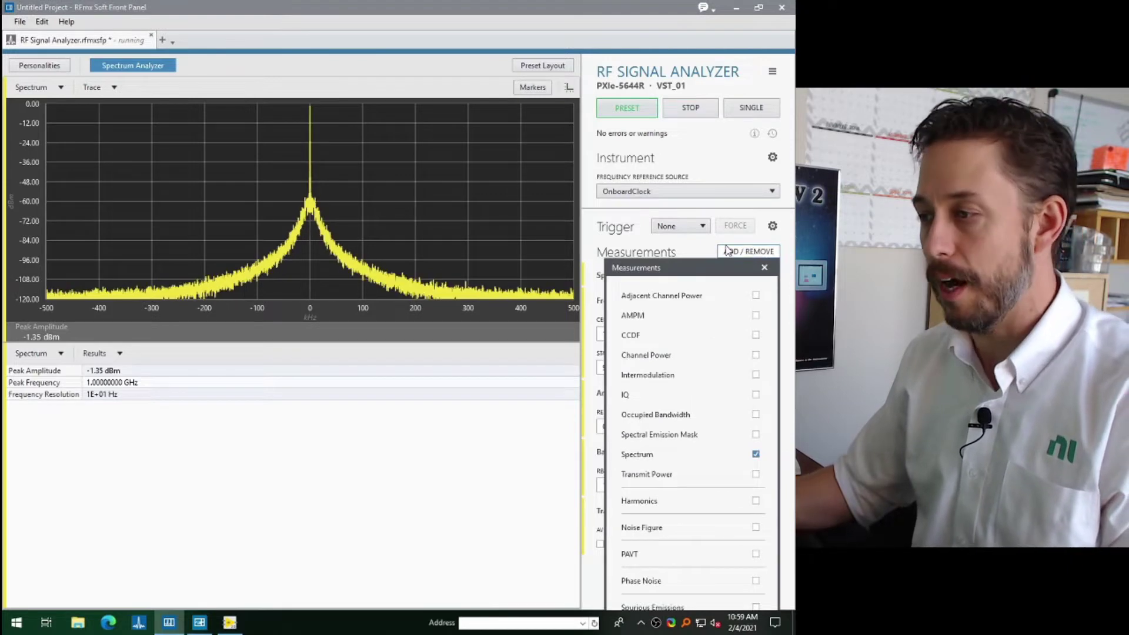
{"action": "left_click_drag", "start_coordinate": [731, 273], "coordinate": [526, 134]}
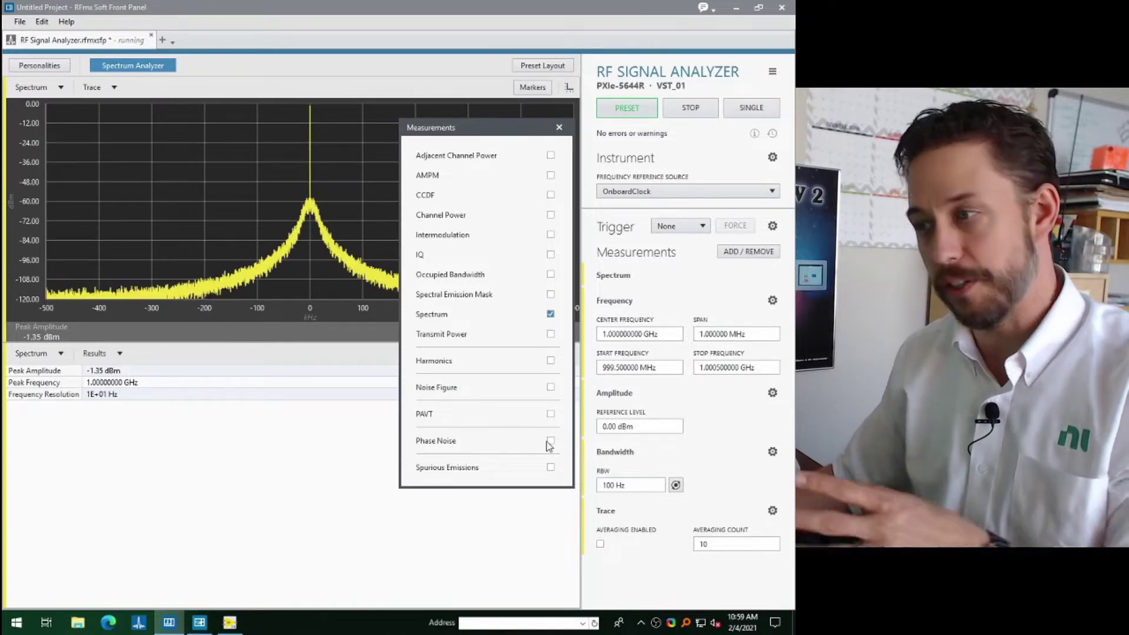
{"action": "left_click", "coordinate": [550, 442]}
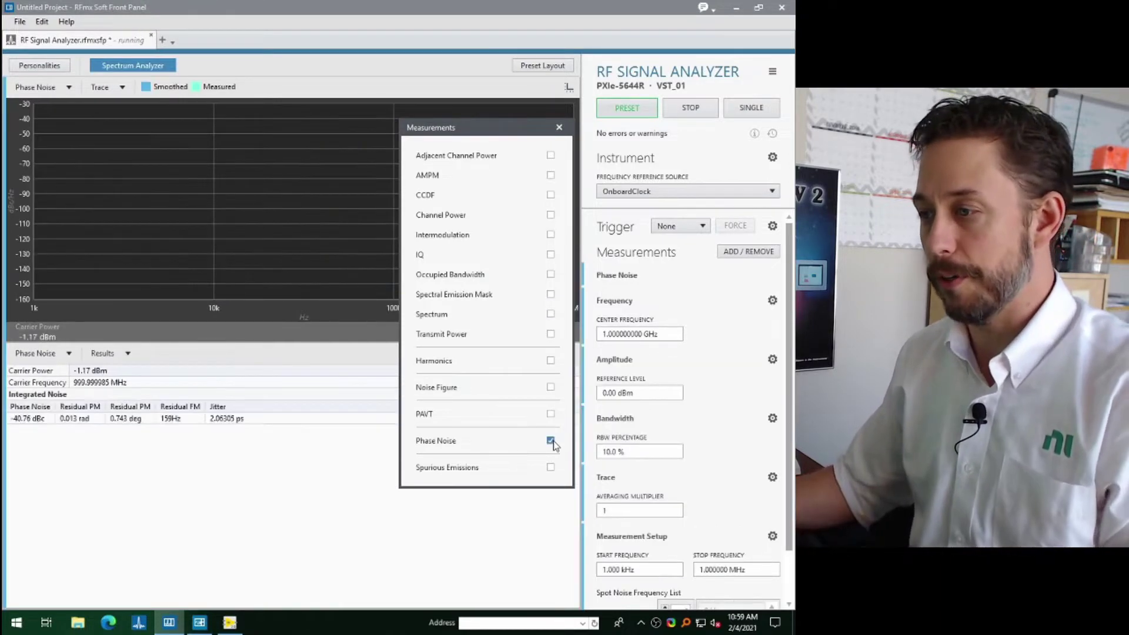
{"action": "left_click", "coordinate": [556, 125]}
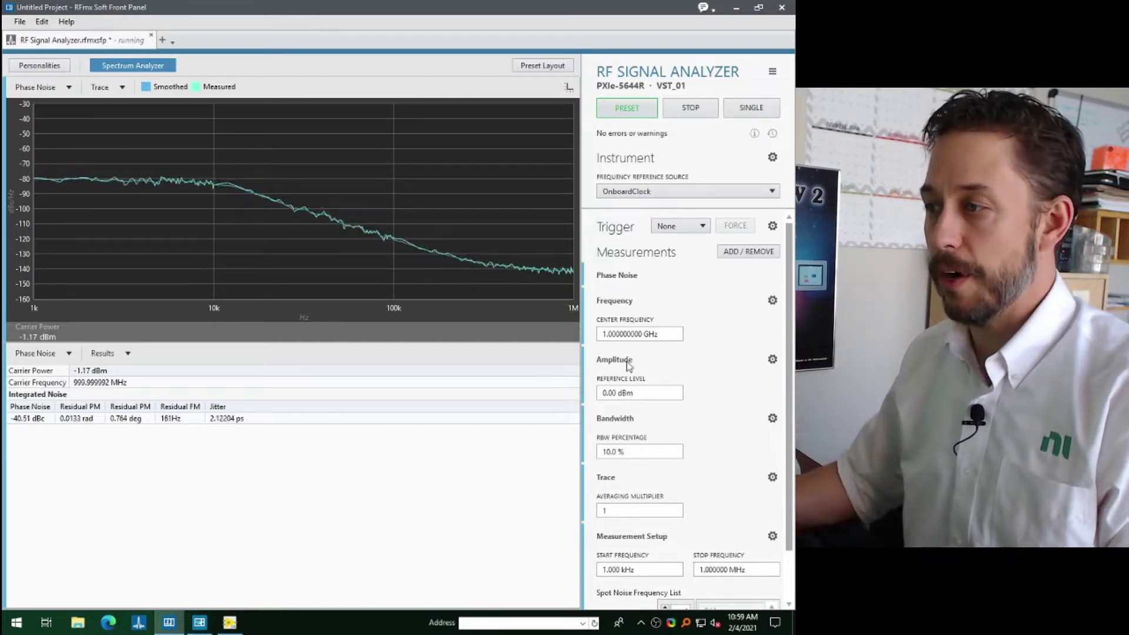
- Set the phase noise Stop Frequency under Measurement Setup to 10M (10 MHz)
{"action": "left_click", "coordinate": [669, 336]}
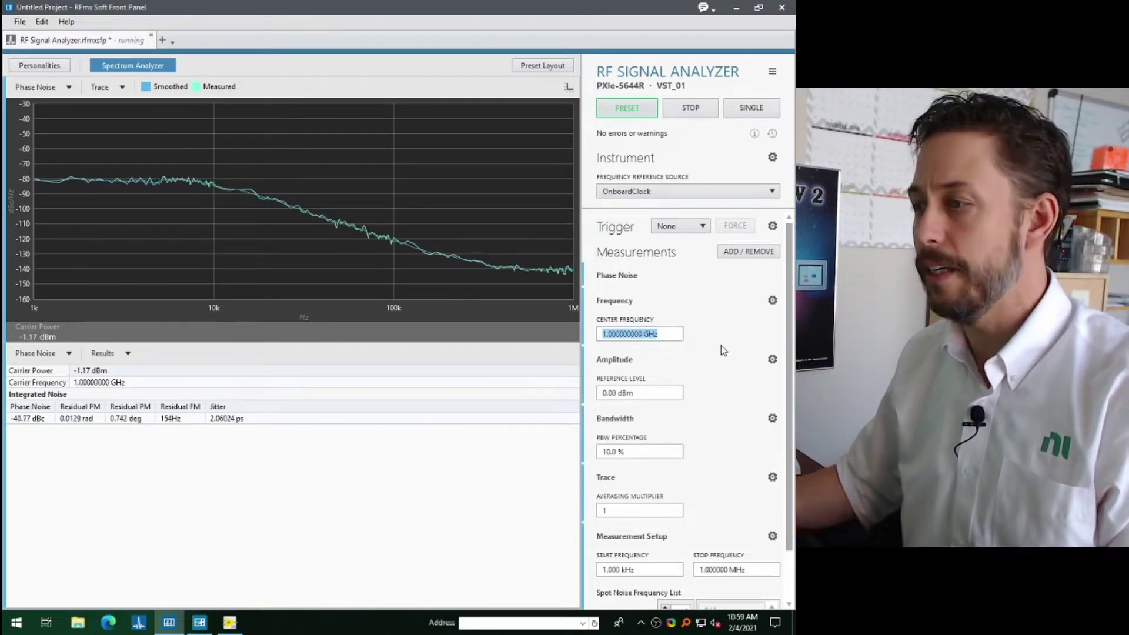
{"action": "left_click", "coordinate": [658, 392]}
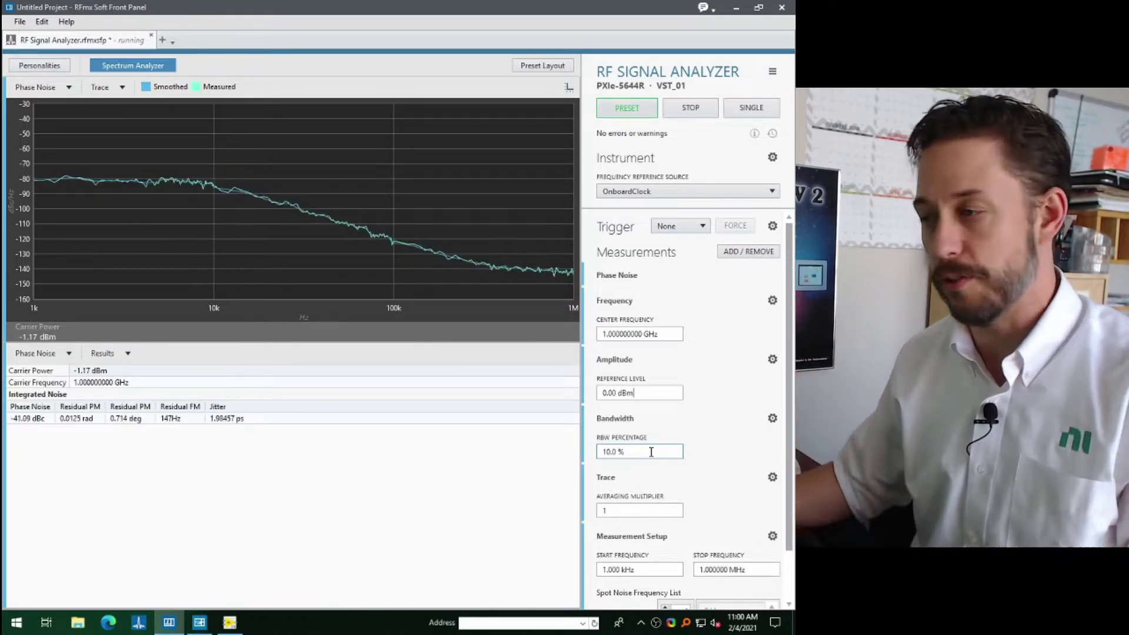
{"action": "scroll", "coordinate": [674, 508], "scroll_direction": "down", "scroll_amount": 2}
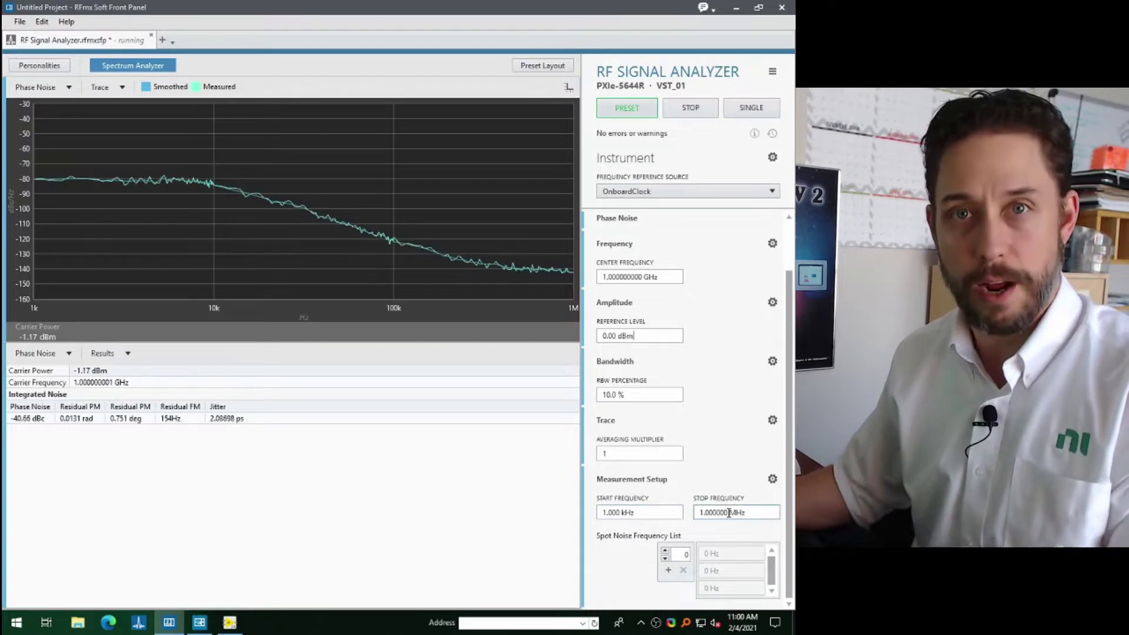
{"action": "triple_click", "coordinate": [757, 513]}
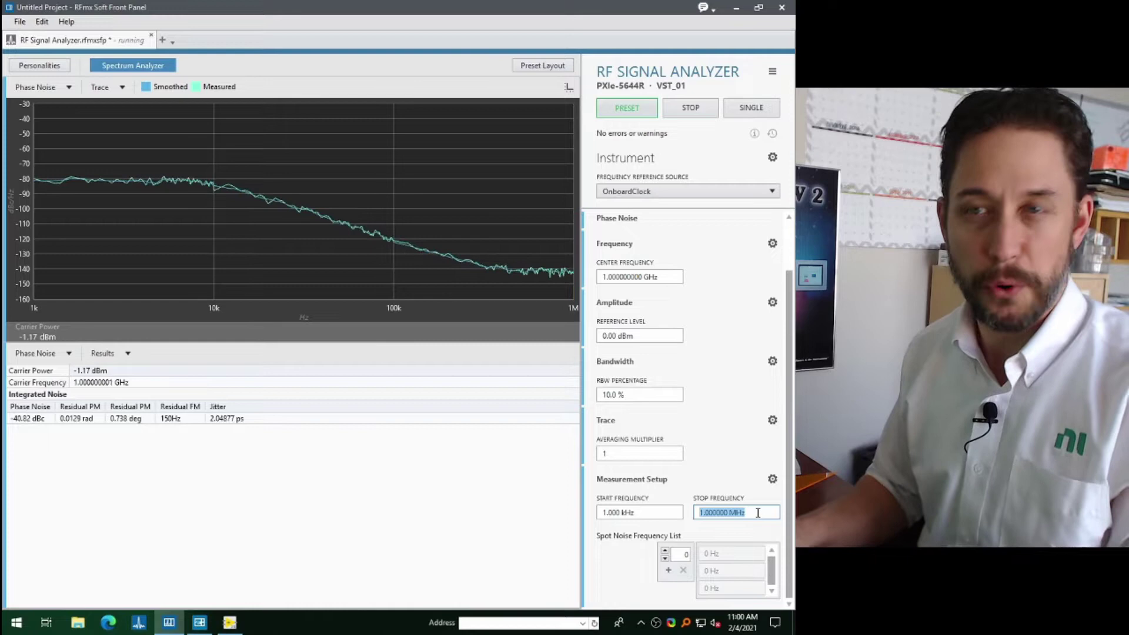
{"action": "type", "text": "10M"}
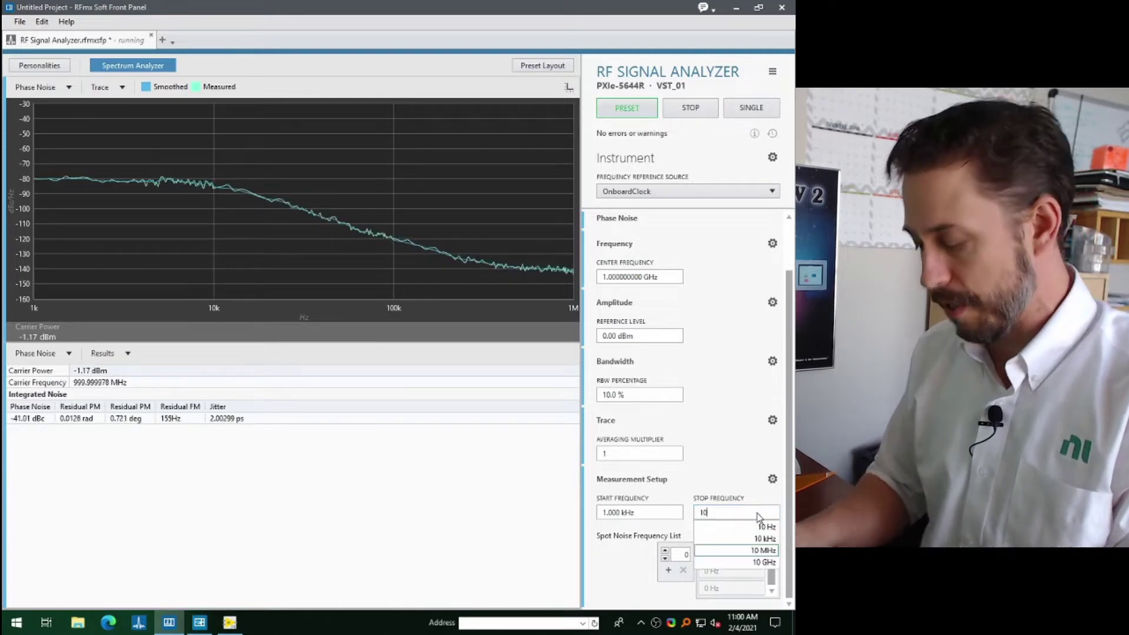
{"action": "key", "text": "Return"}
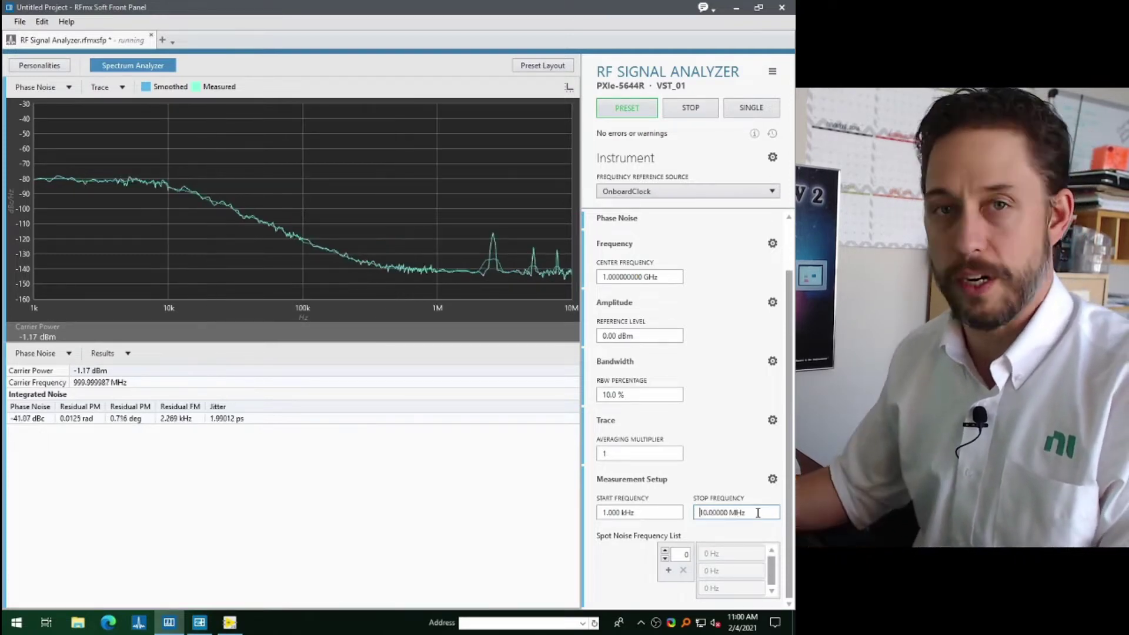
{"action": "left_click", "coordinate": [526, 416]}
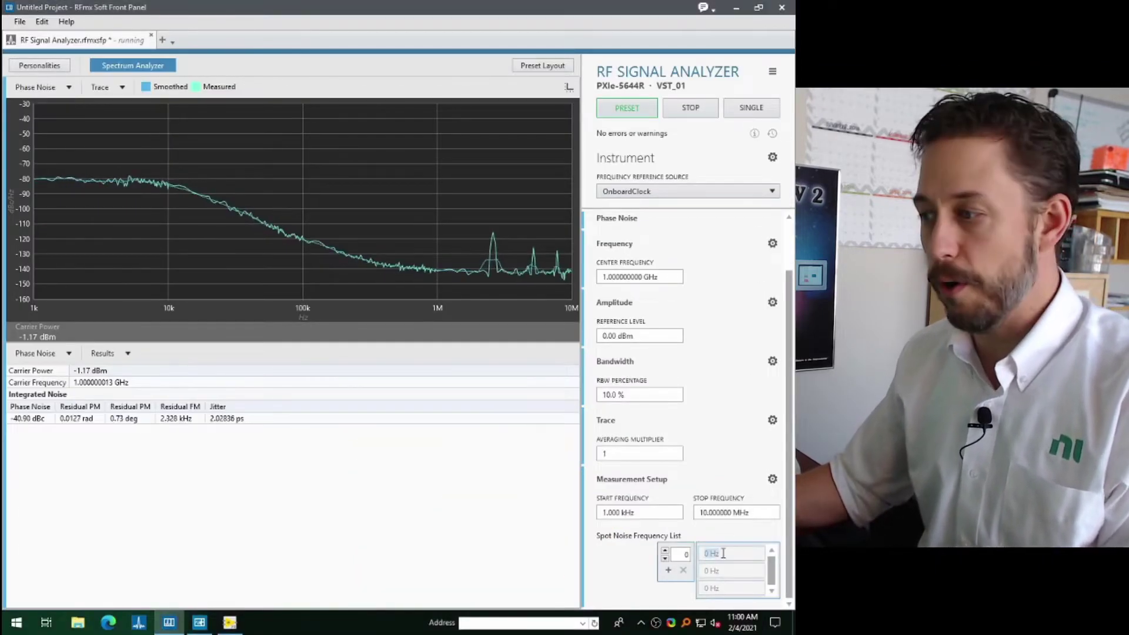
{"action": "type", "text": "10k"}
- Fill the Spot Noise Frequency List with 10k, 12.5k and 50k
{"action": "key", "text": "Return"}
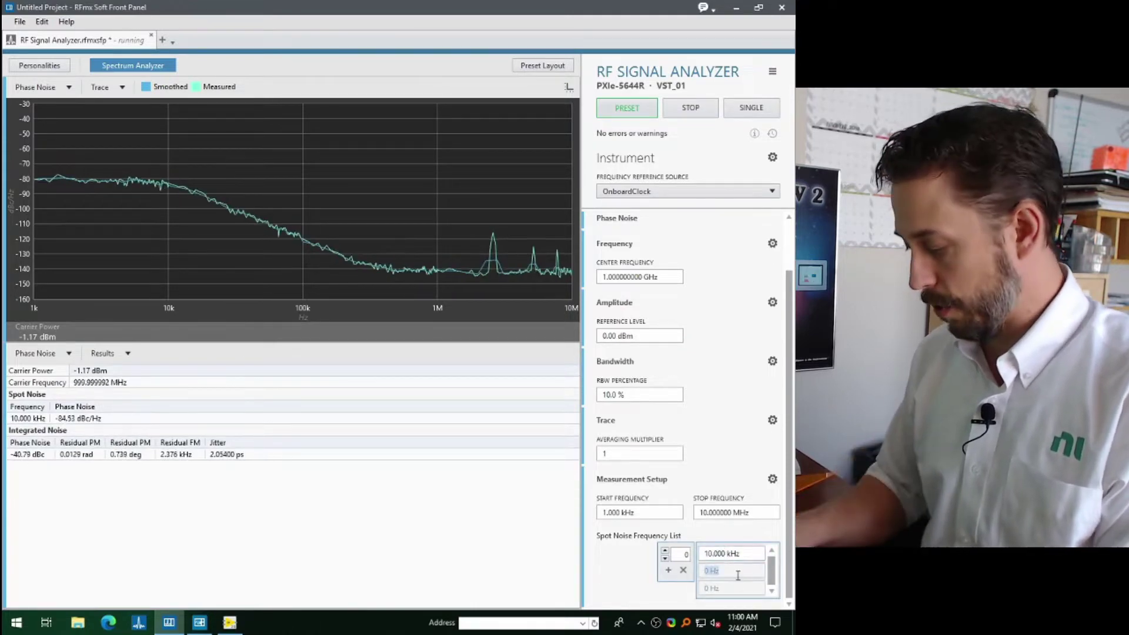
{"action": "left_click", "coordinate": [732, 576]}
{"action": "type", "text": "12.5"}
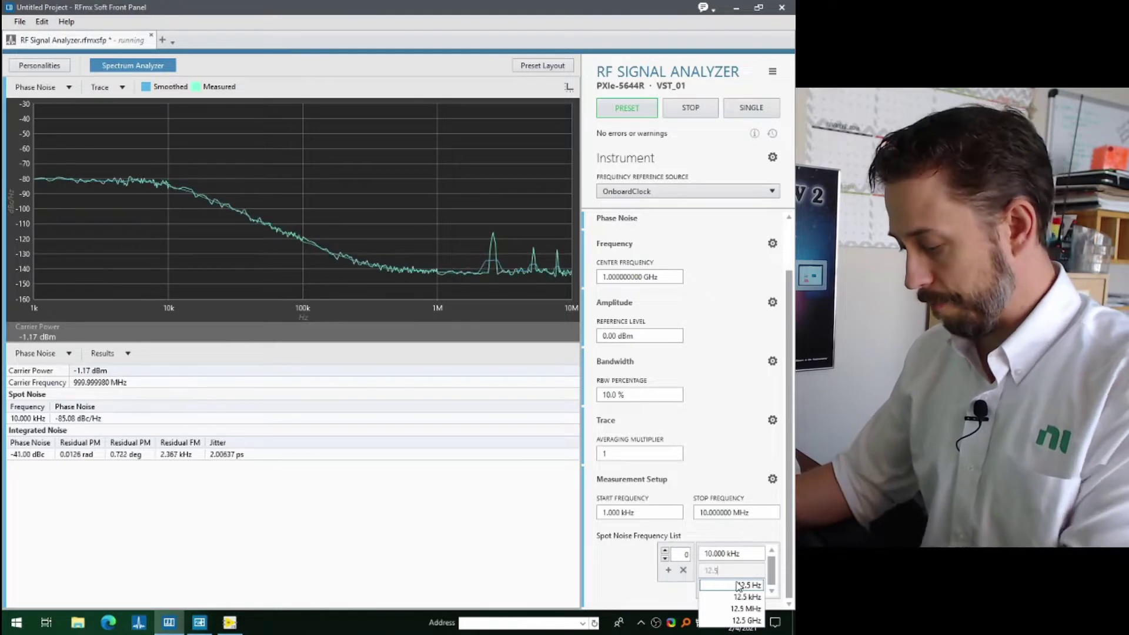
{"action": "key", "text": "Down"}
{"action": "key", "text": "Return"}
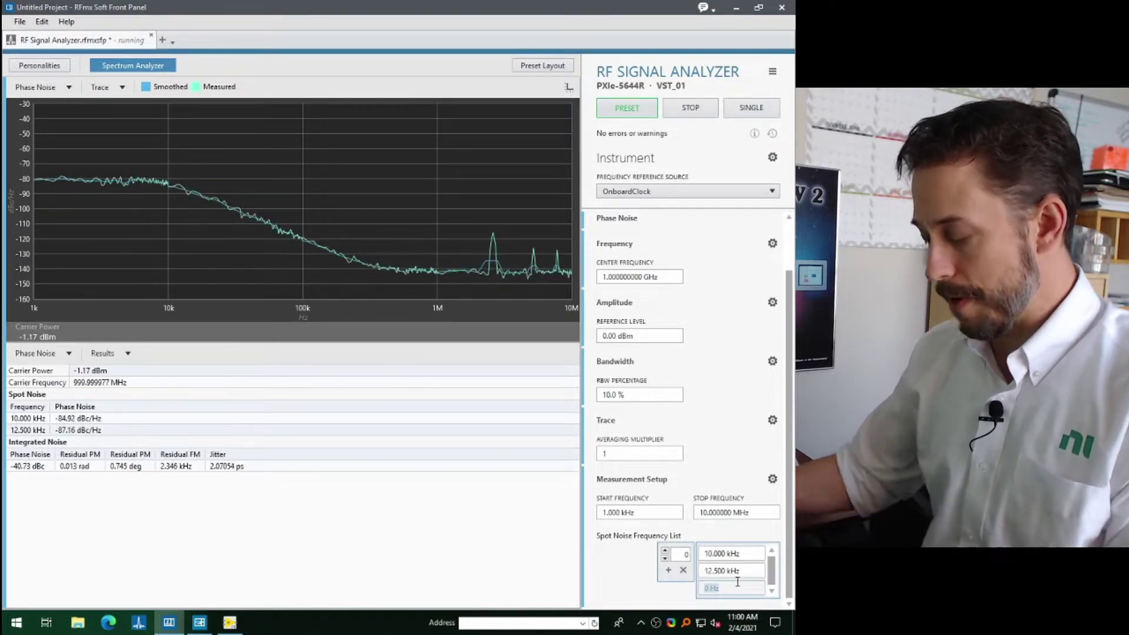
{"action": "left_click", "coordinate": [738, 583]}
{"action": "left_click", "coordinate": [669, 570]}
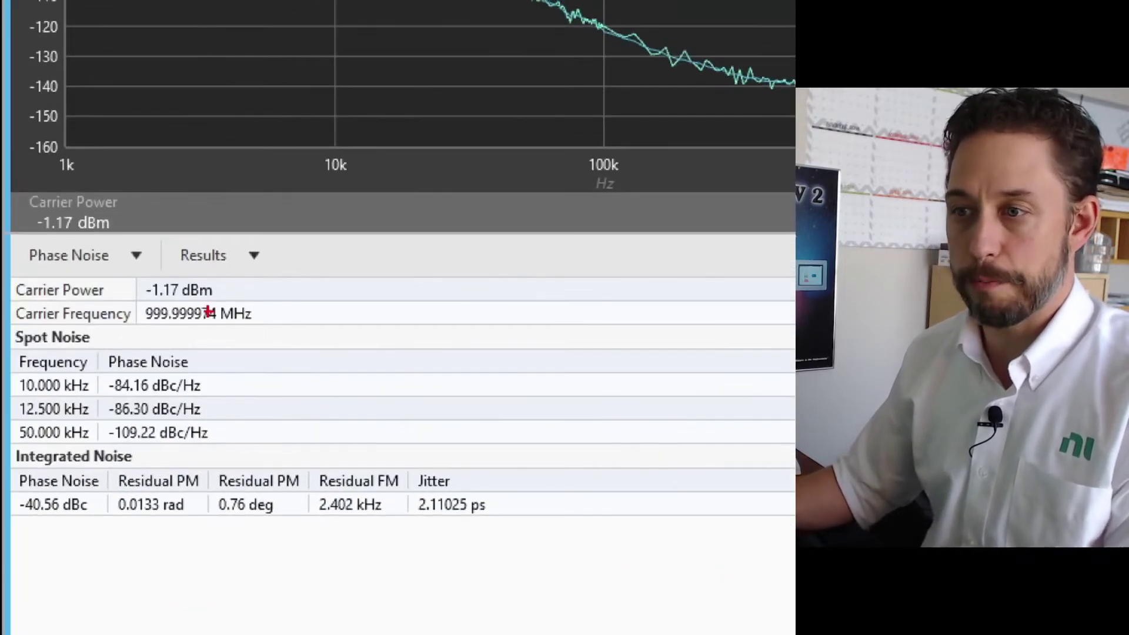
{"action": "left_click_drag", "start_coordinate": [288, 314], "coordinate": [124, 481]}
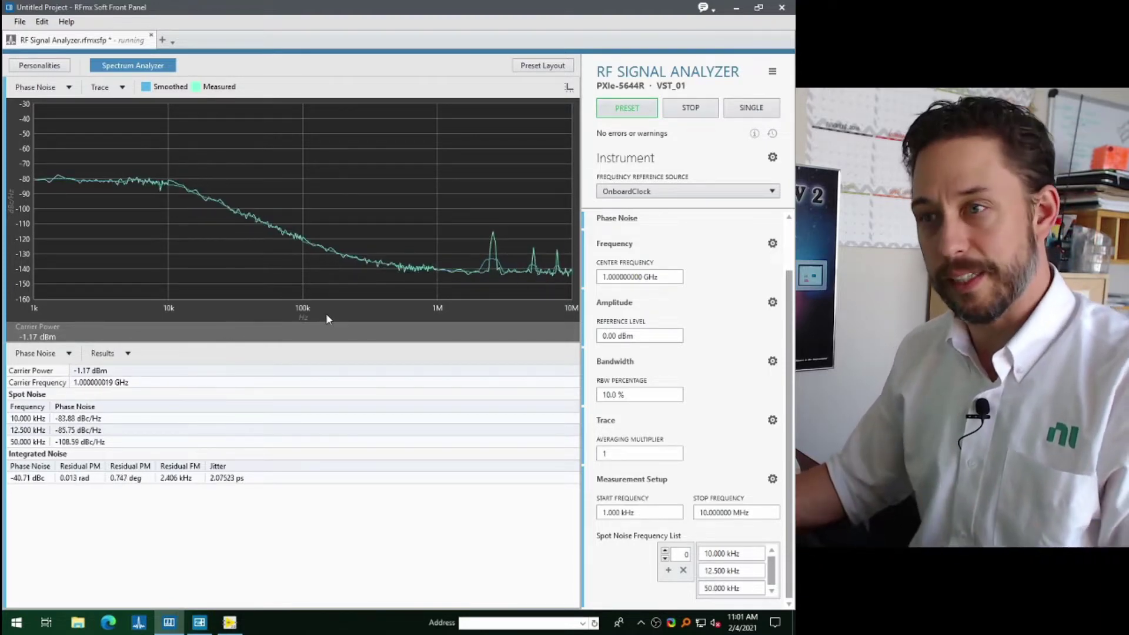
{"action": "left_click", "coordinate": [771, 243]}
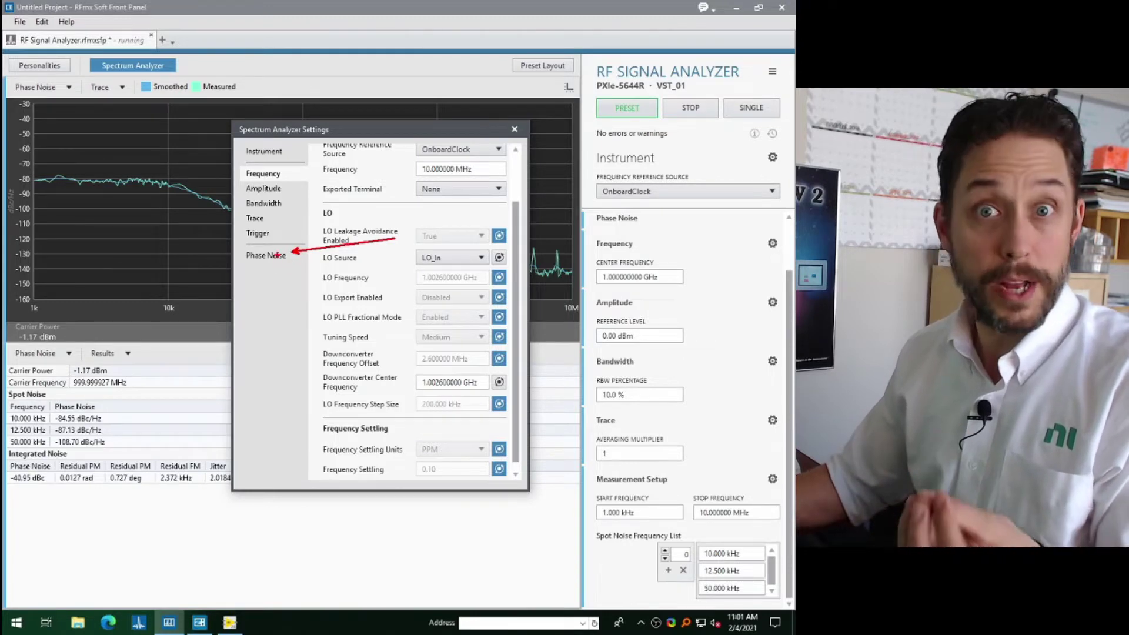
{"action": "left_click", "coordinate": [276, 259]}
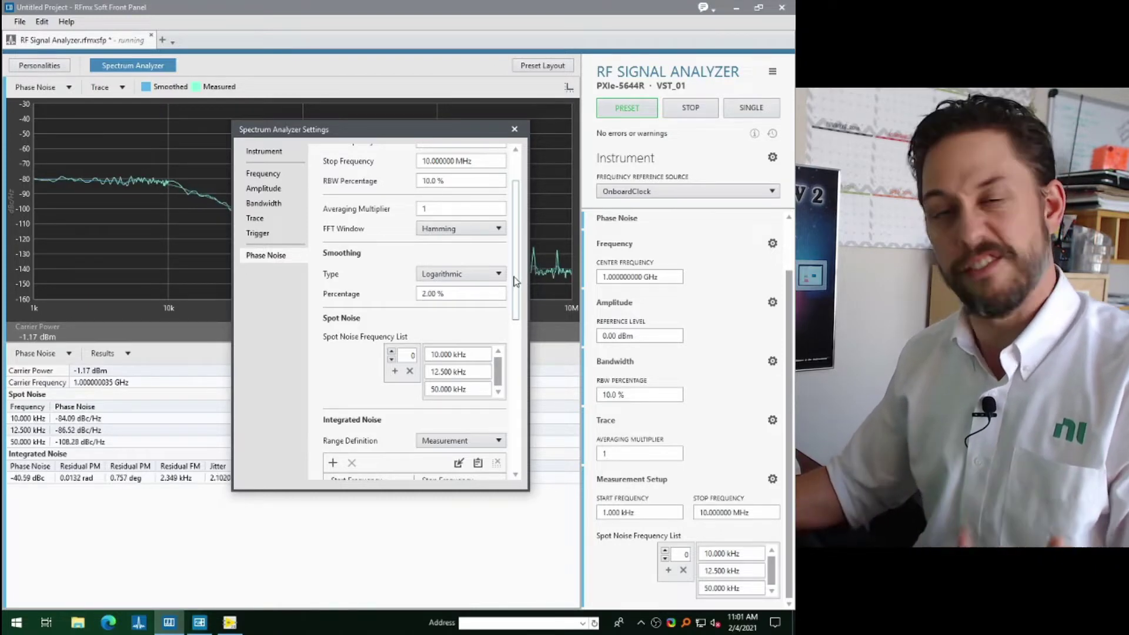
{"action": "scroll", "coordinate": [514, 280], "scroll_direction": "up", "scroll_amount": 3}
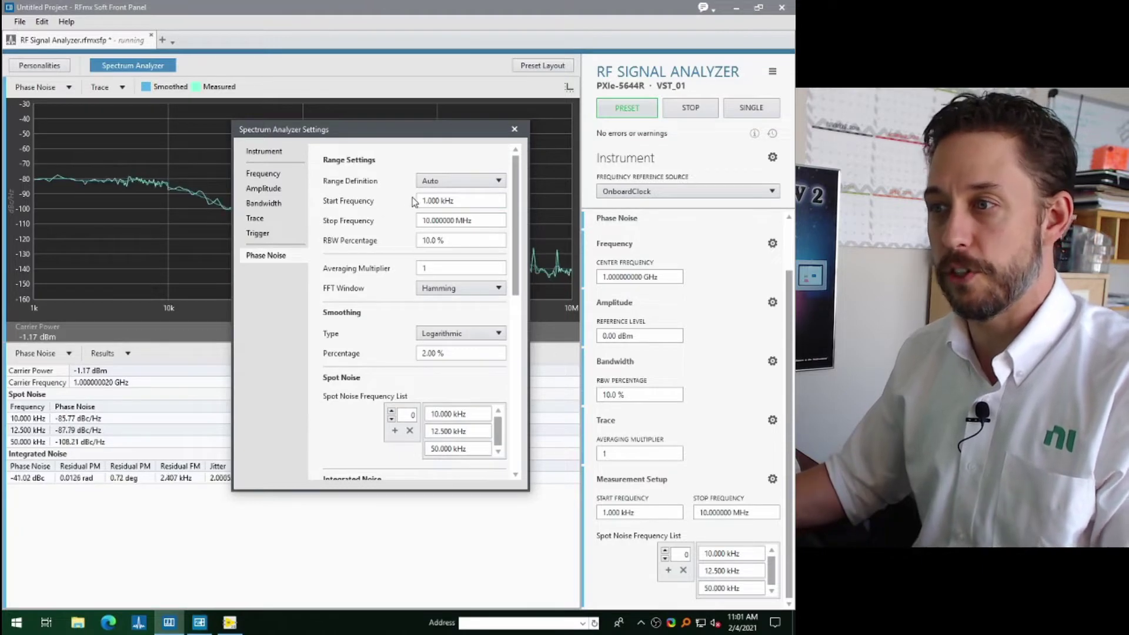
{"action": "left_click", "coordinate": [452, 221]}
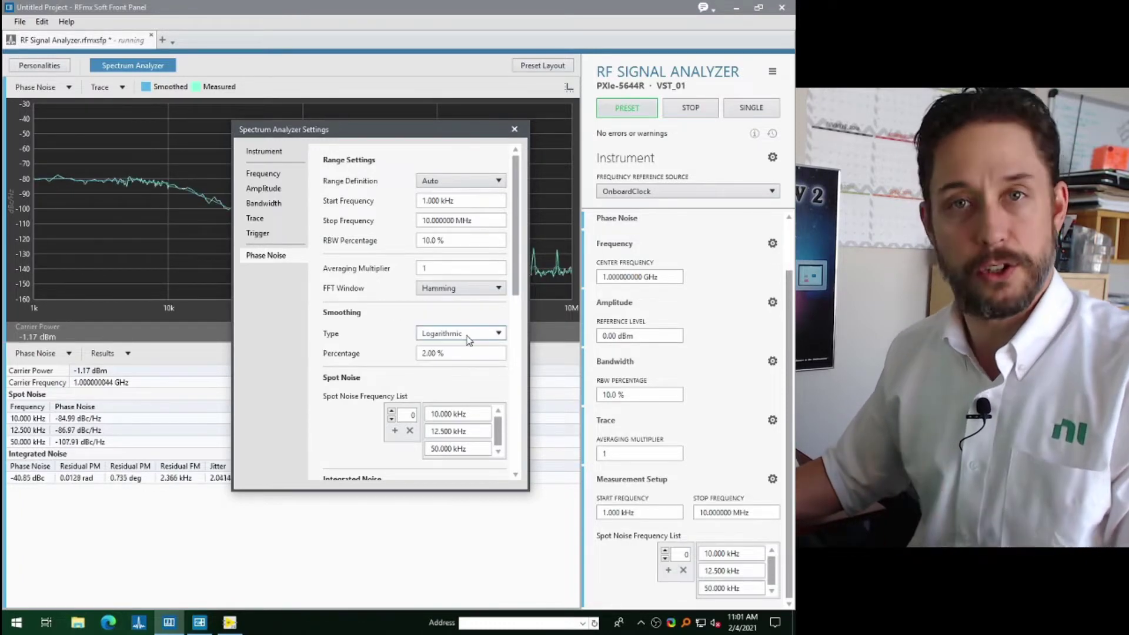
{"action": "mouse_move", "coordinate": [433, 136]}
{"action": "left_mouse_down"}
{"action": "mouse_move", "coordinate": [204, 243]}
{"action": "mouse_move", "coordinate": [237, 256]}
{"action": "left_mouse_up"}
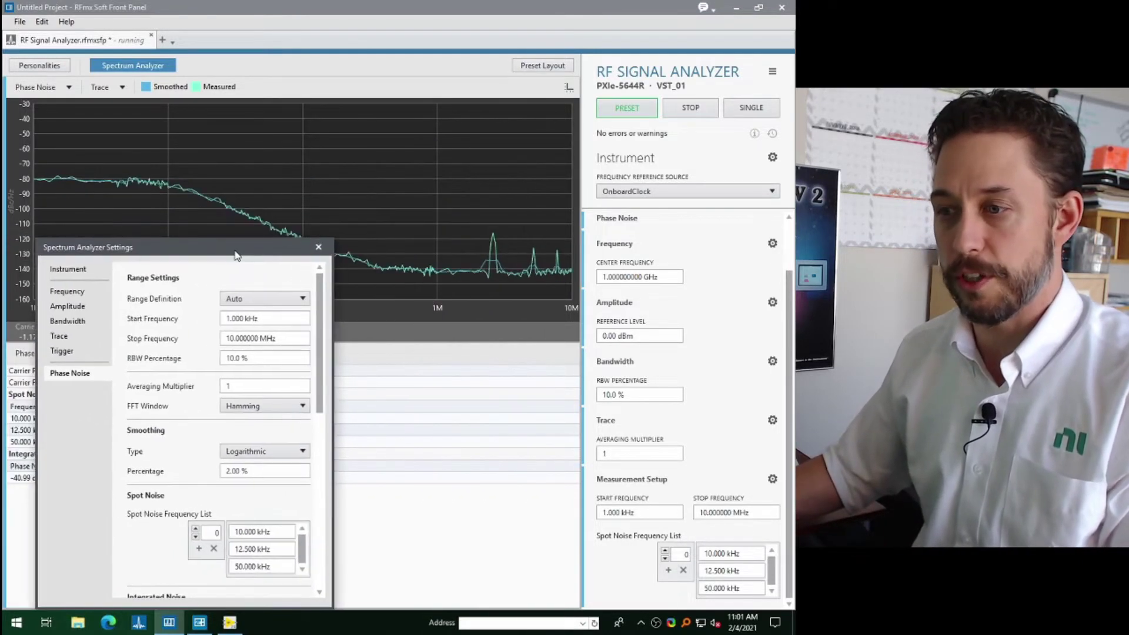
{"action": "left_click", "coordinate": [274, 454]}
{"action": "left_click", "coordinate": [288, 503]}
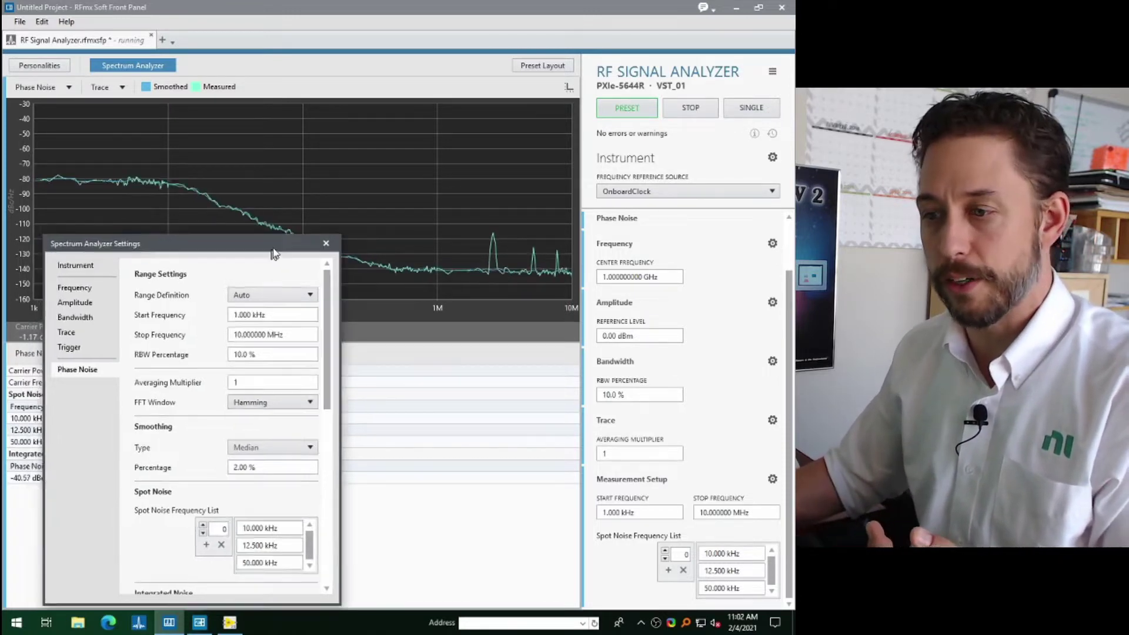
{"action": "left_click_drag", "start_coordinate": [271, 248], "coordinate": [295, 201]}
{"action": "scroll", "coordinate": [315, 389], "scroll_direction": "down", "scroll_amount": 2}
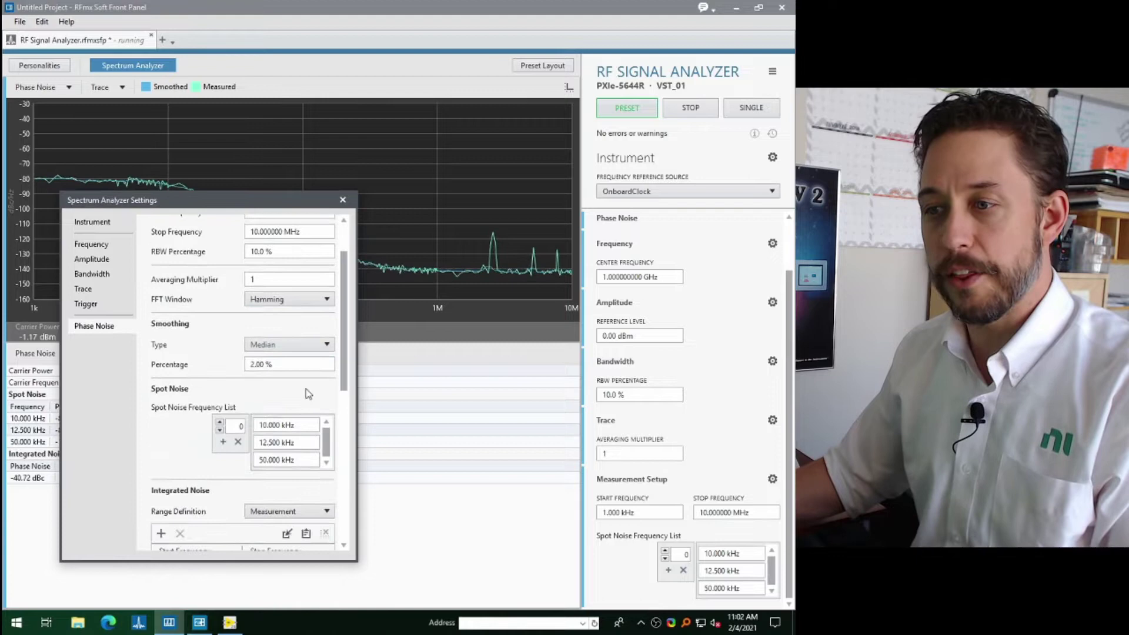
{"action": "scroll", "coordinate": [286, 397], "scroll_direction": "down", "scroll_amount": 2}
{"action": "scroll", "coordinate": [222, 393], "scroll_direction": "down", "scroll_amount": 2}
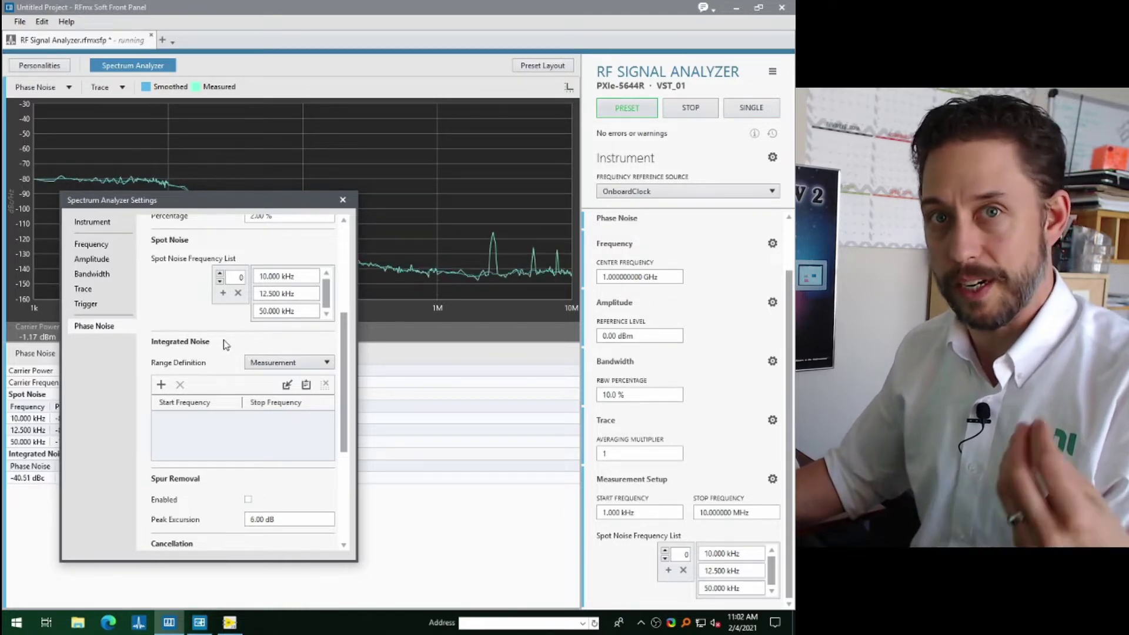
{"action": "scroll", "coordinate": [235, 374], "scroll_direction": "down", "scroll_amount": 2}
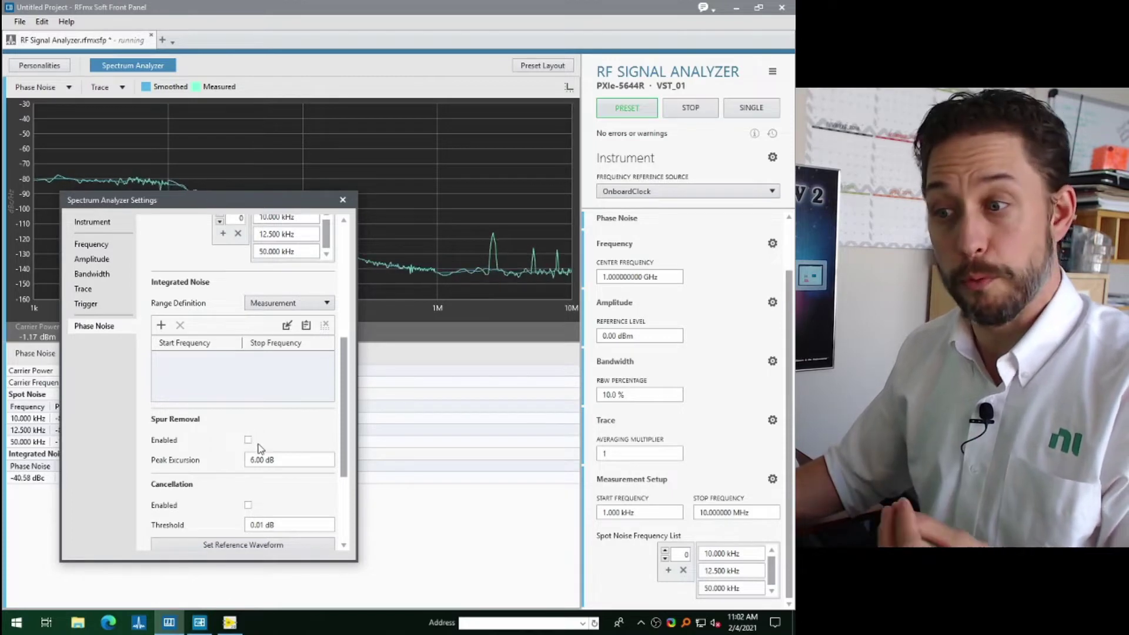
{"action": "scroll", "coordinate": [283, 457], "scroll_direction": "down", "scroll_amount": 1}
{"action": "scroll", "coordinate": [265, 451], "scroll_direction": "down", "scroll_amount": 3}
{"action": "scroll", "coordinate": [248, 442], "scroll_direction": "down", "scroll_amount": 1}
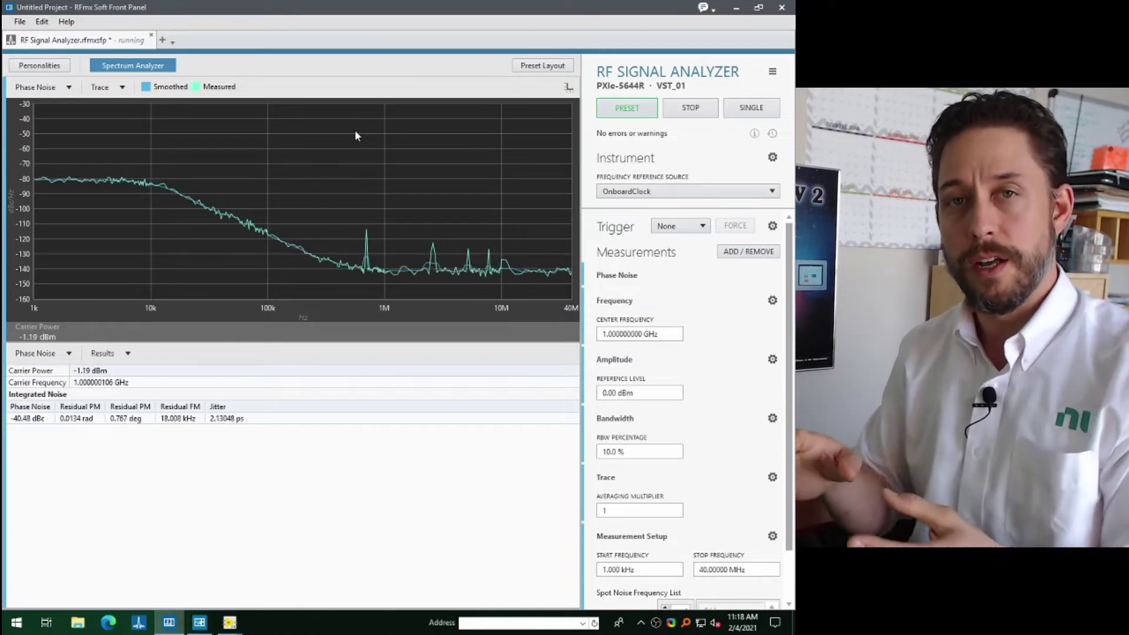
- Stop the continuous phase noise measurement and minimize RFmx Soft Front Panel
{"action": "left_click", "coordinate": [18, 21]}
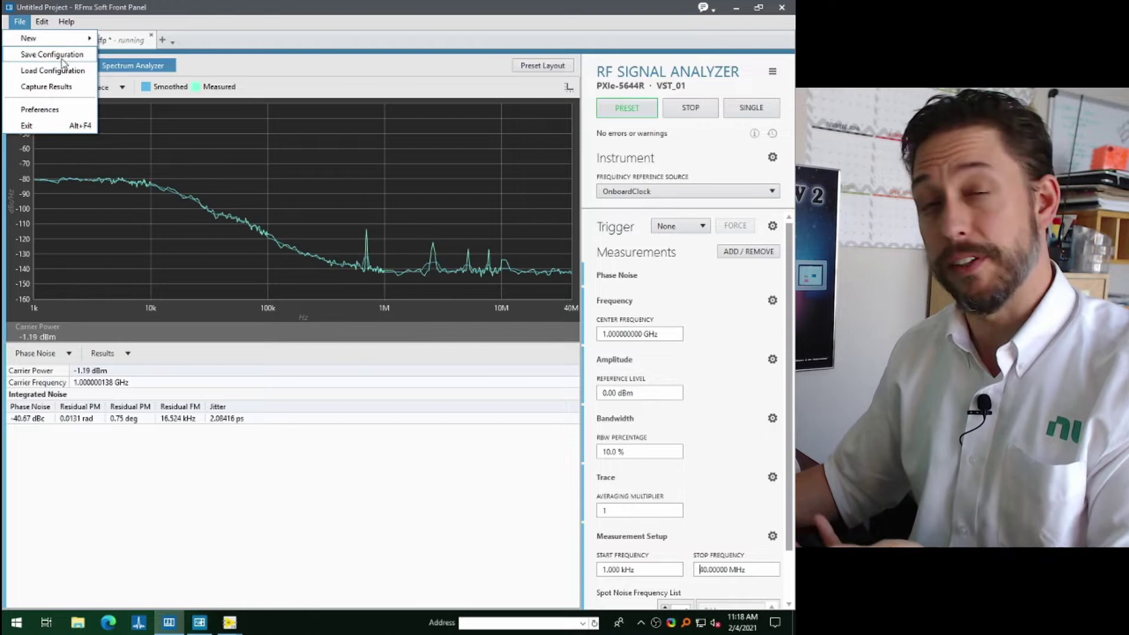
{"action": "left_click", "coordinate": [173, 22]}
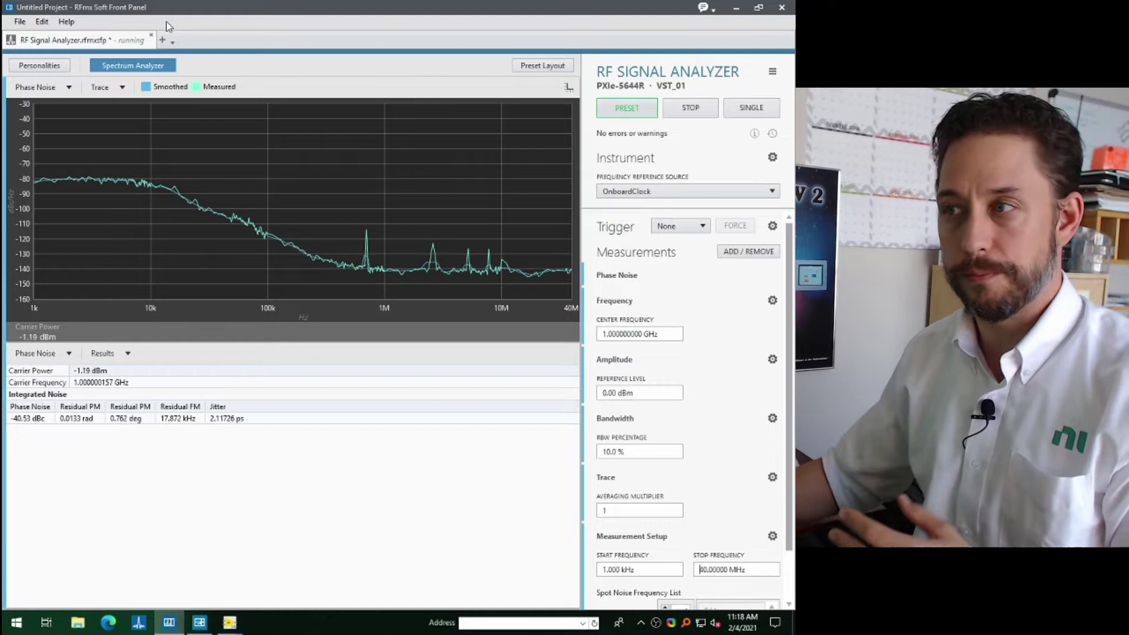
{"action": "left_click", "coordinate": [690, 107]}
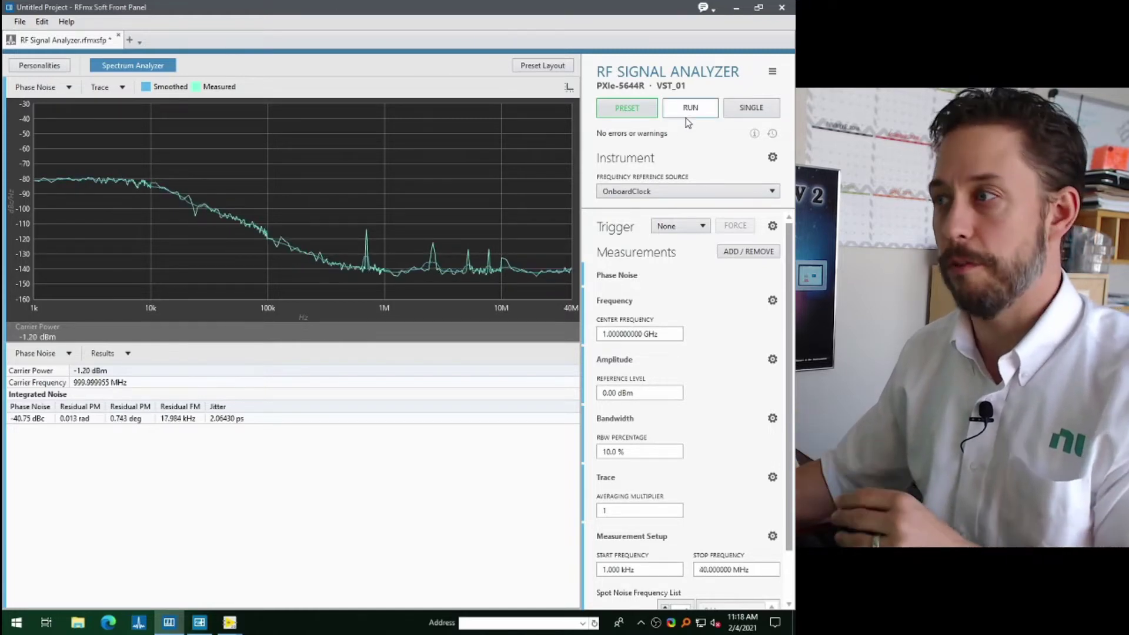
{"action": "left_click", "coordinate": [735, 9]}
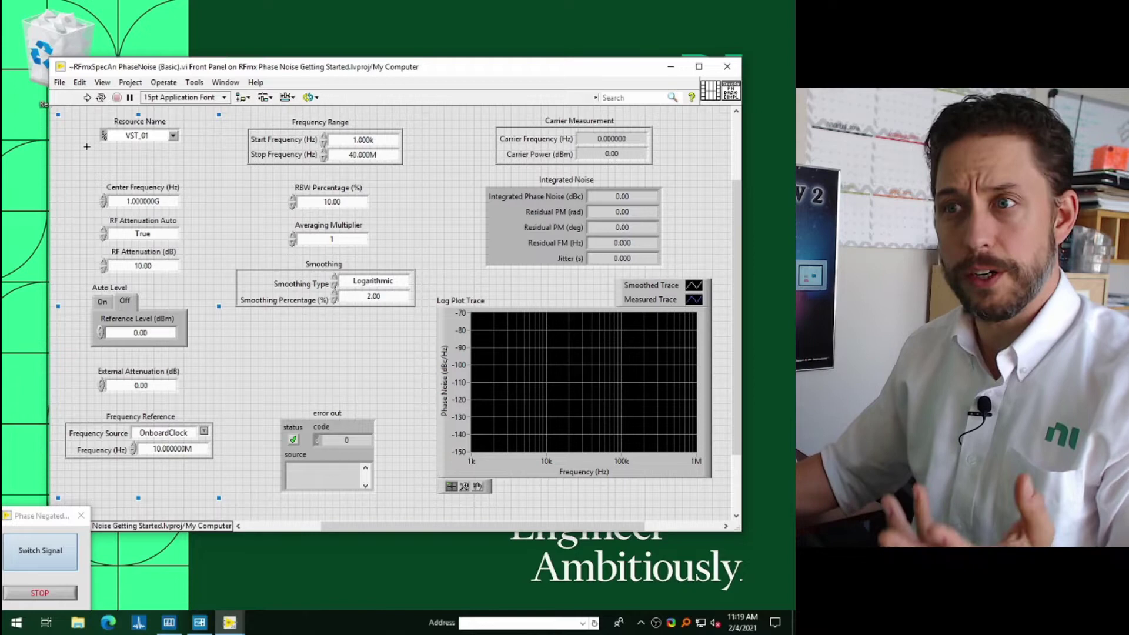
- Run the basic phase noise VI with resource VST_01, then show its block diagram
{"action": "left_click", "coordinate": [88, 97]}
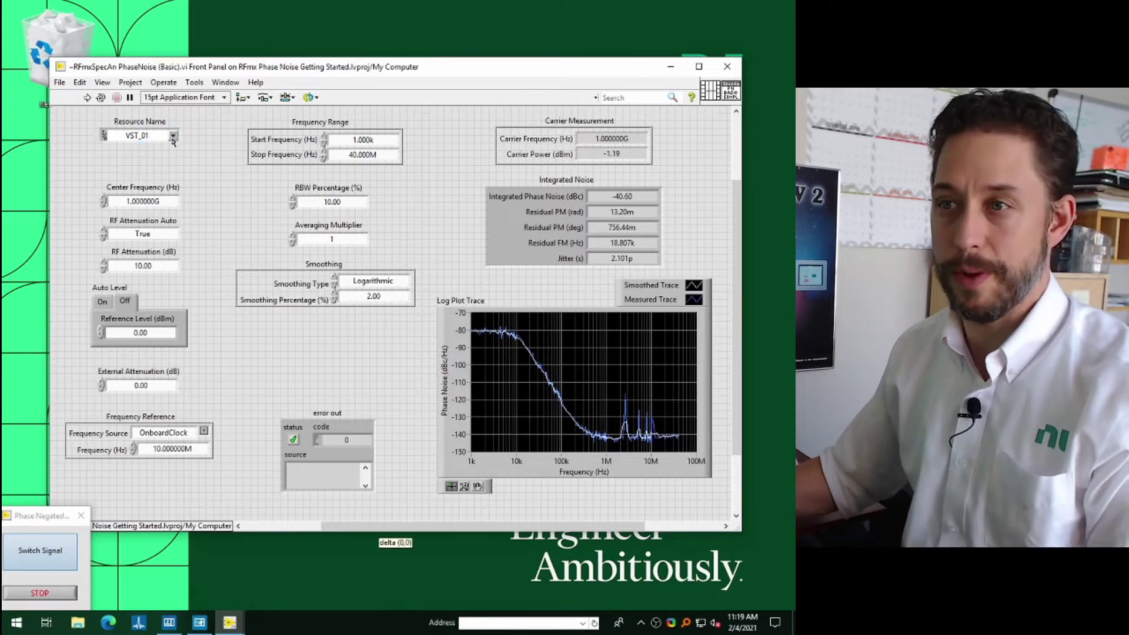
{"action": "left_click", "coordinate": [174, 142]}
{"action": "left_click", "coordinate": [174, 139]}
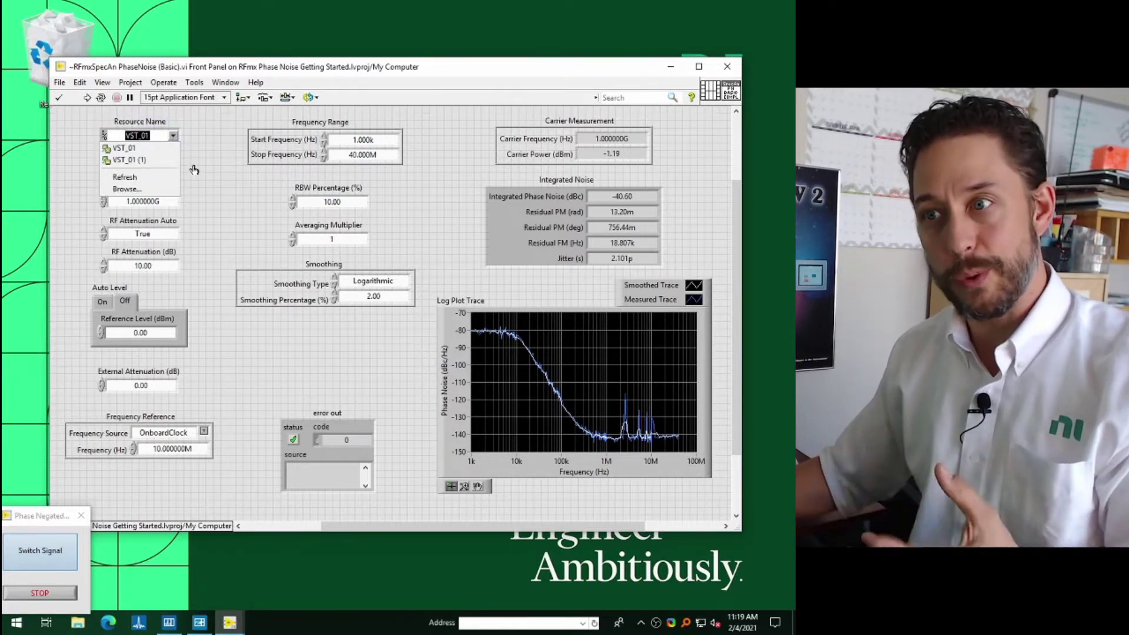
{"action": "left_click", "coordinate": [194, 170]}
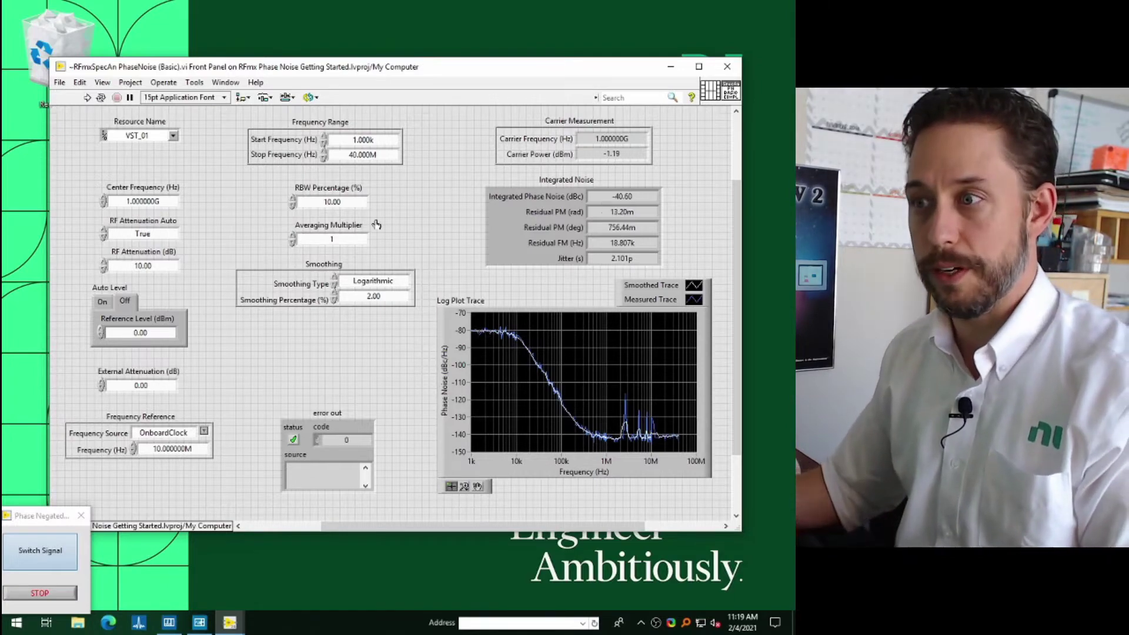
{"action": "key", "text": "ctrl+e"}
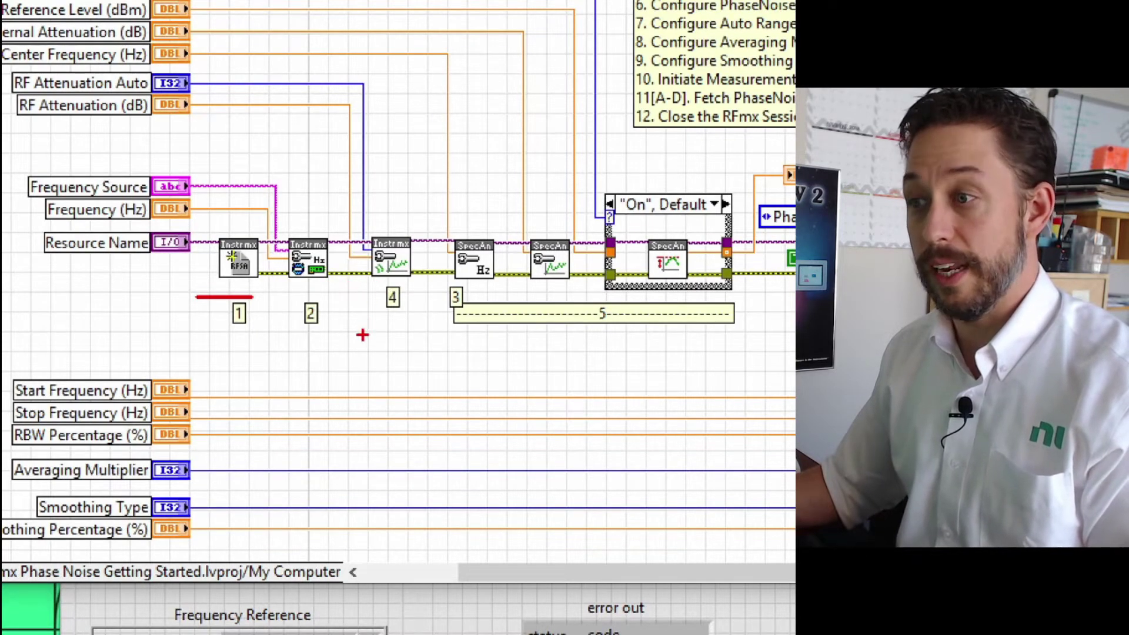
- Pan the block diagram to the LO-sharing case and set it to Disabled
{"action": "left_click_drag", "start_coordinate": [357, 332], "coordinate": [439, 332]}
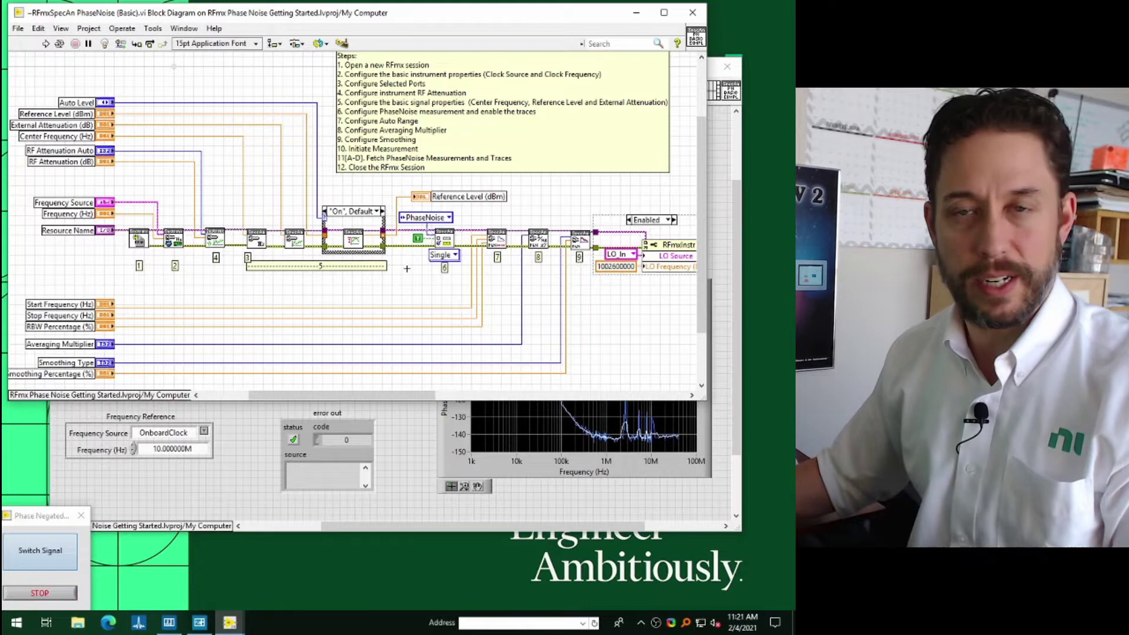
{"action": "left_click_drag", "start_coordinate": [403, 268], "coordinate": [334, 272]}
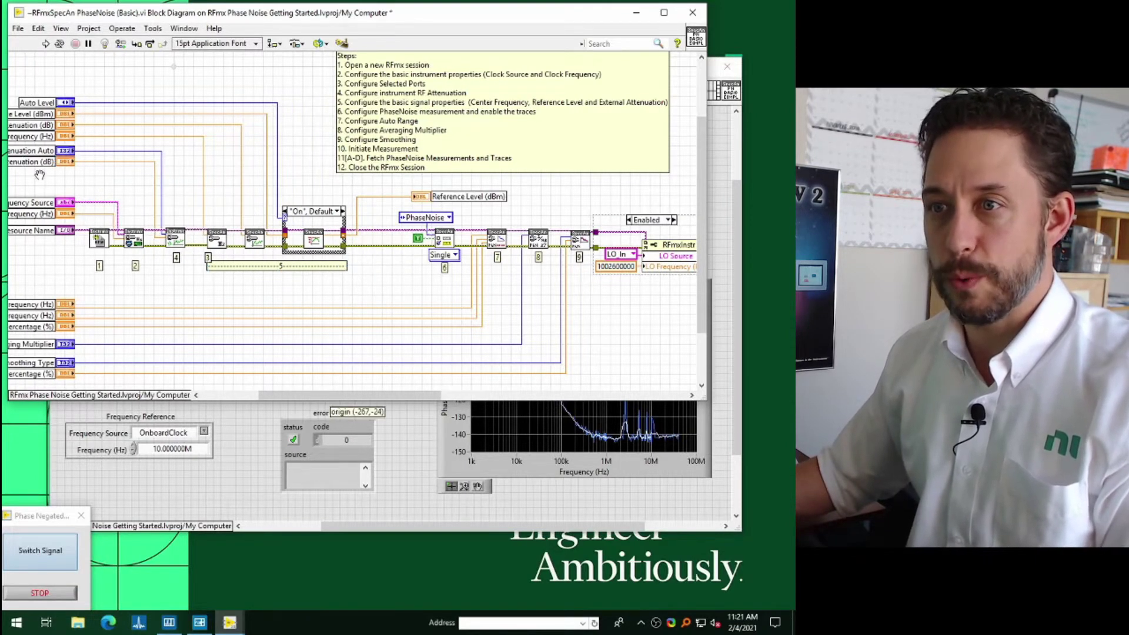
{"action": "scroll", "coordinate": [88, 158], "scroll_direction": "left", "scroll_amount": 2}
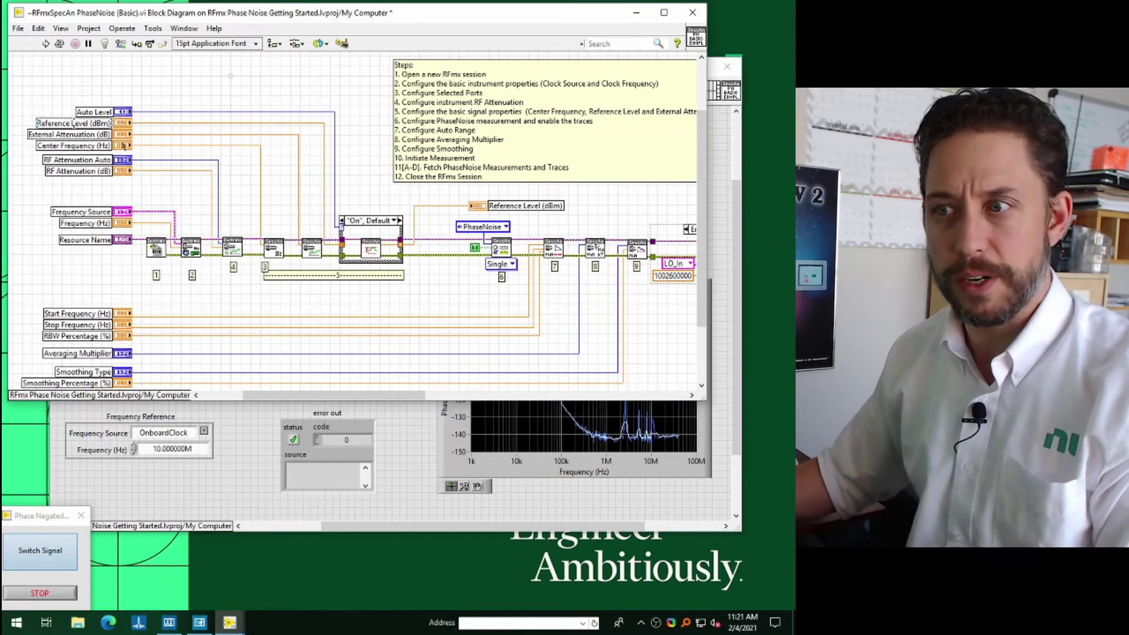
{"action": "left_click_drag", "start_coordinate": [330, 298], "coordinate": [315, 231]}
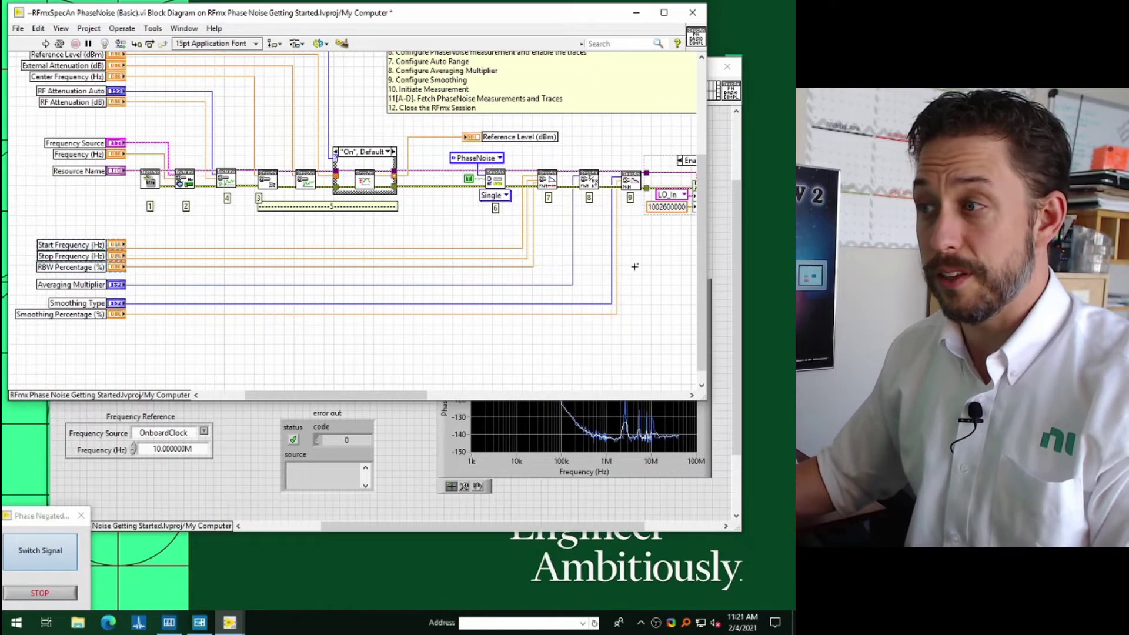
{"action": "left_click_drag", "start_coordinate": [577, 255], "coordinate": [533, 300]}
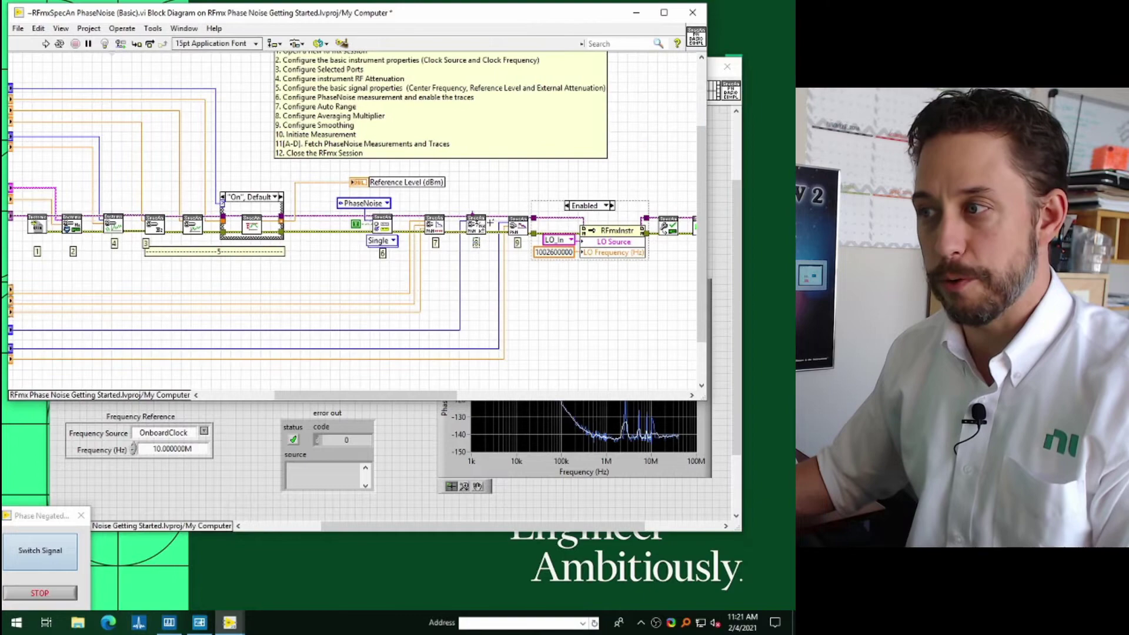
{"action": "left_click", "coordinate": [608, 206]}
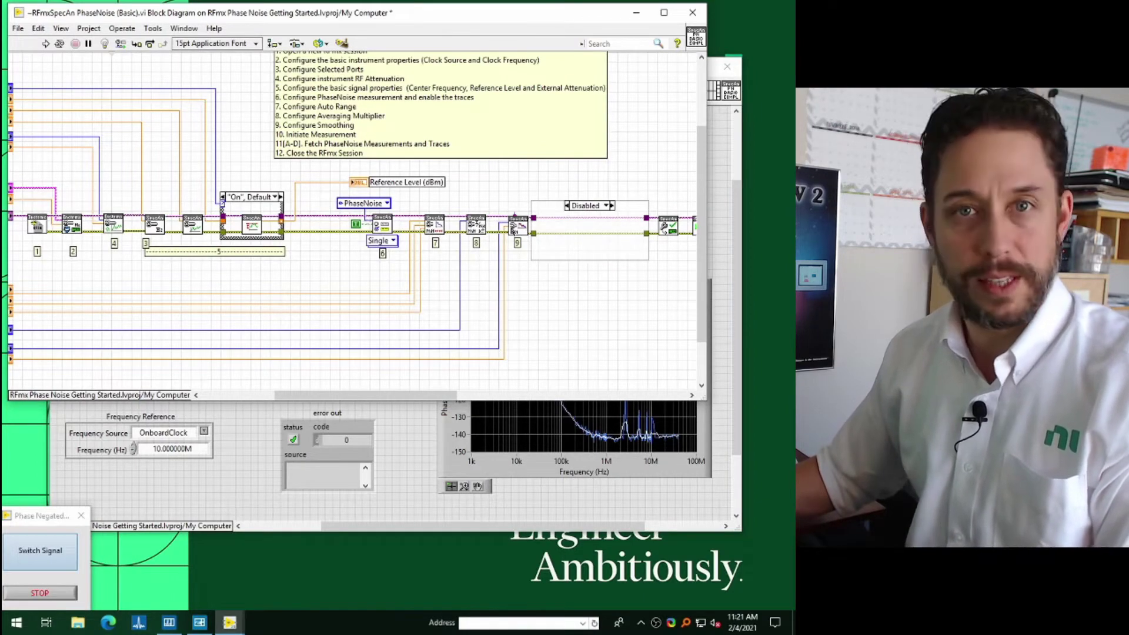
- Look over the result fetching nodes and Functions palette, then return to the front panel
{"action": "mouse_move", "coordinate": [641, 312]}
{"action": "left_mouse_down"}
{"action": "mouse_move", "coordinate": [414, 285]}
{"action": "mouse_move", "coordinate": [356, 265]}
{"action": "left_mouse_up"}
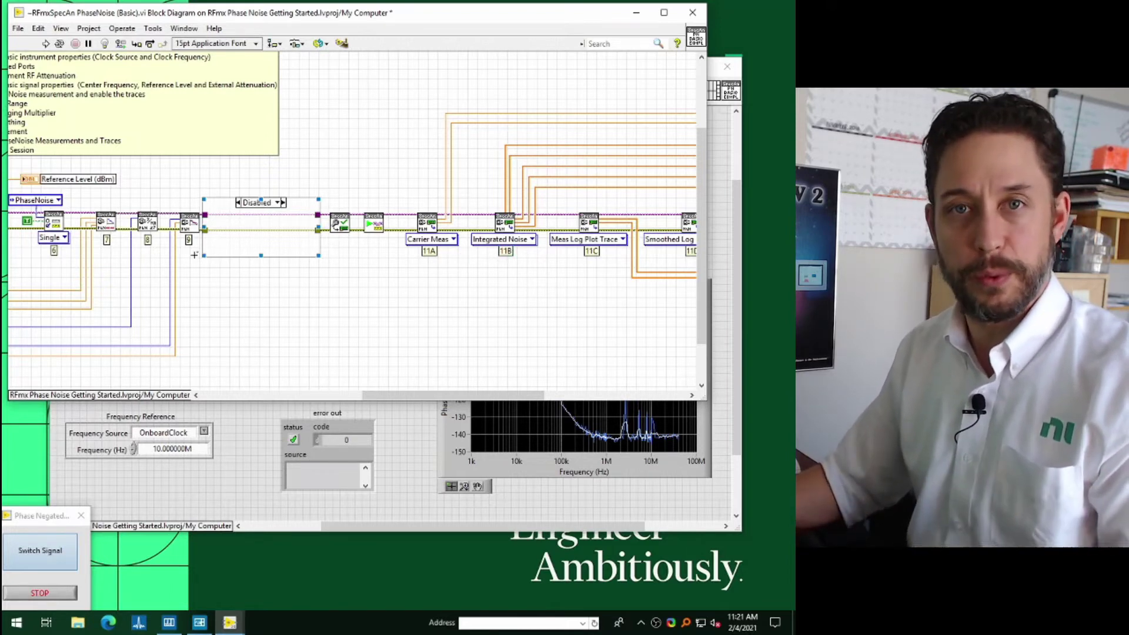
{"action": "right_click", "coordinate": [339, 265]}
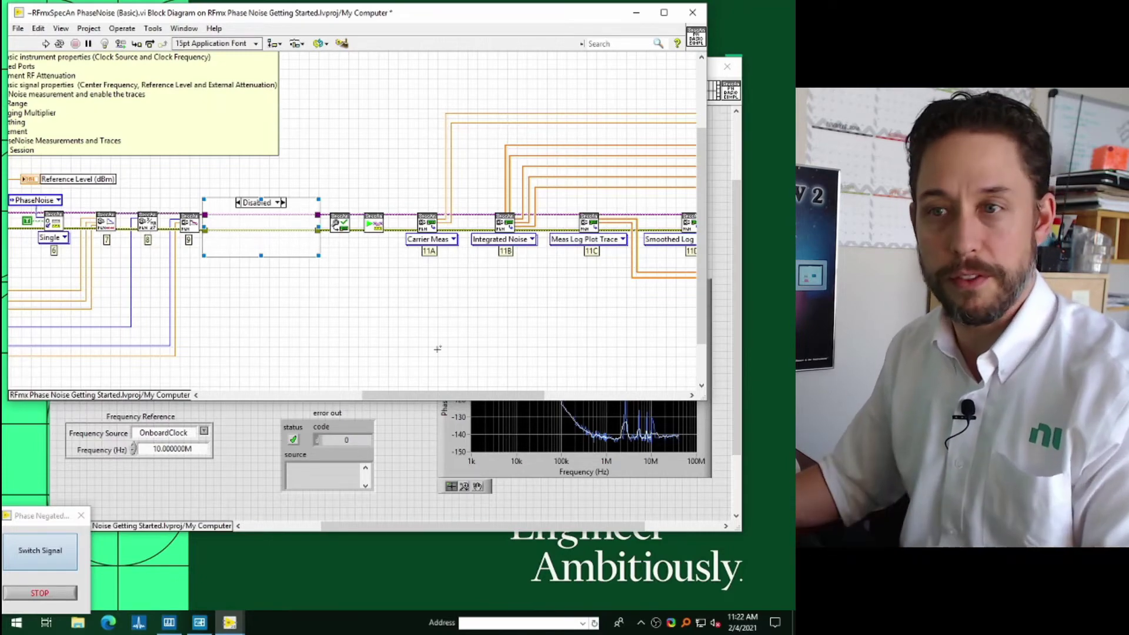
{"action": "key", "text": "ctrl+e"}
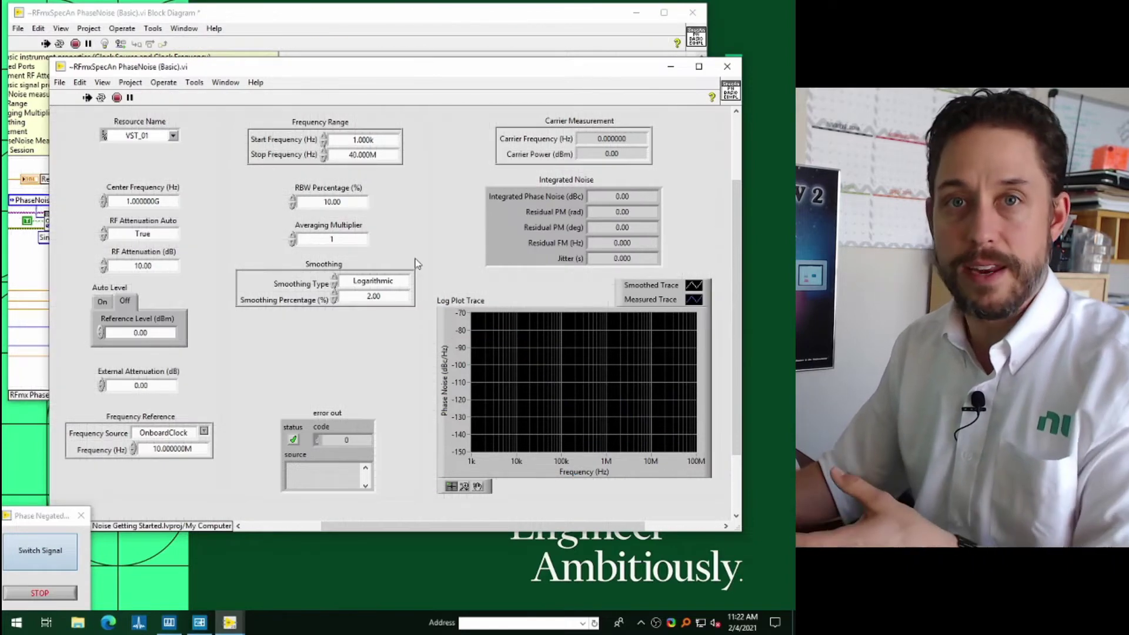
- Rerun the basic VI with LO sharing disabled and open RFmxSpecAn PhaseNoise (Advanced).vi
{"action": "left_click", "coordinate": [327, 204]}
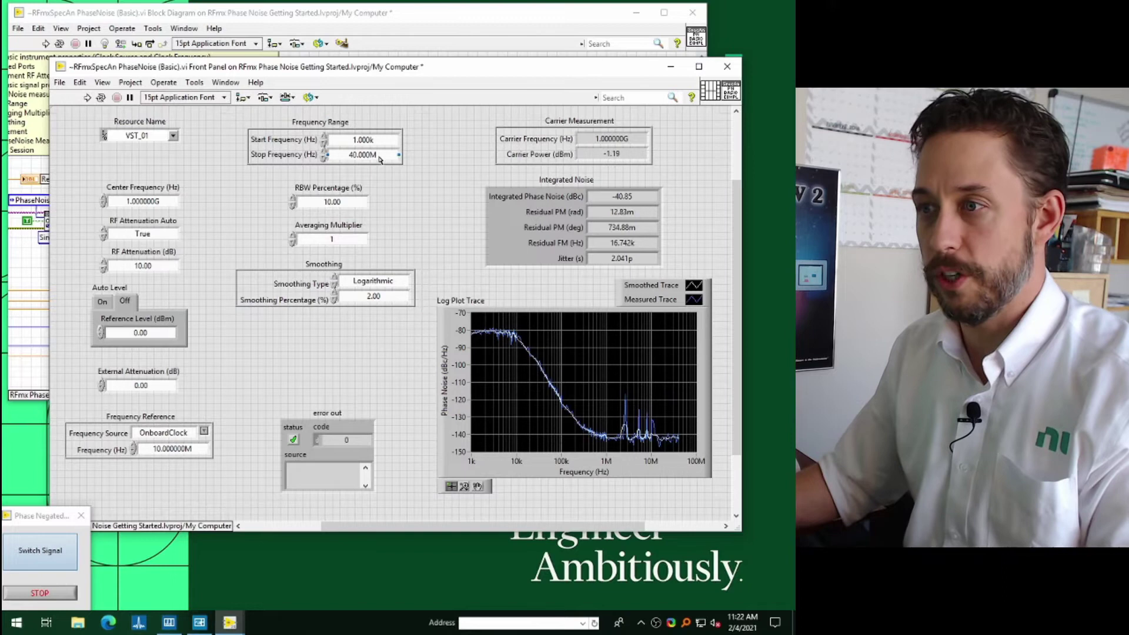
{"action": "left_click", "coordinate": [363, 258]}
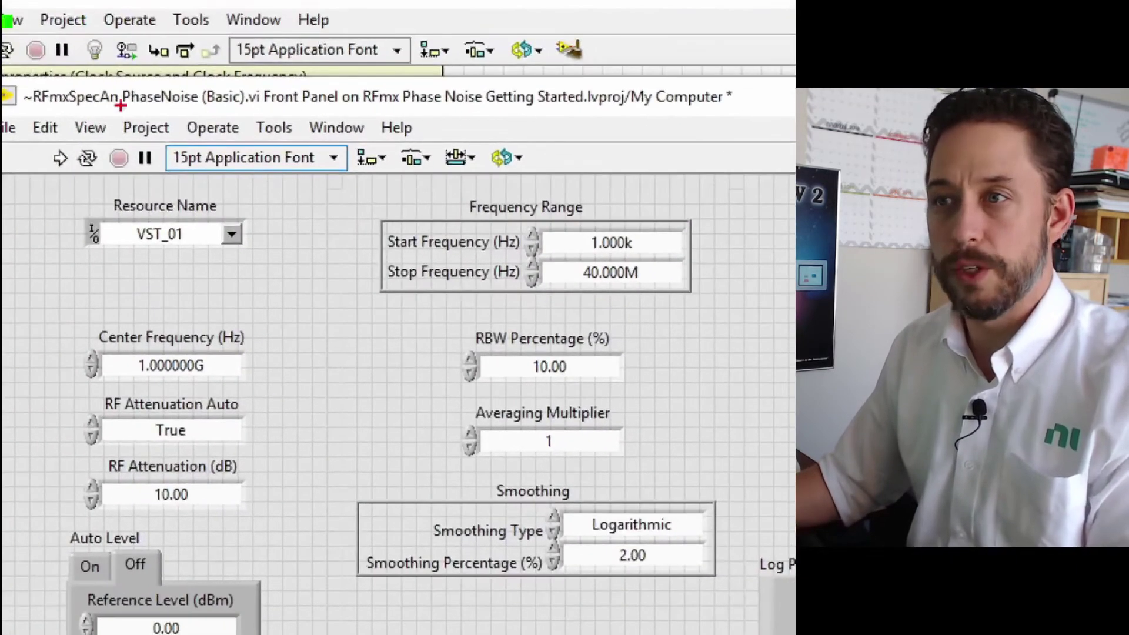
{"action": "left_click_drag", "start_coordinate": [123, 115], "coordinate": [247, 115]}
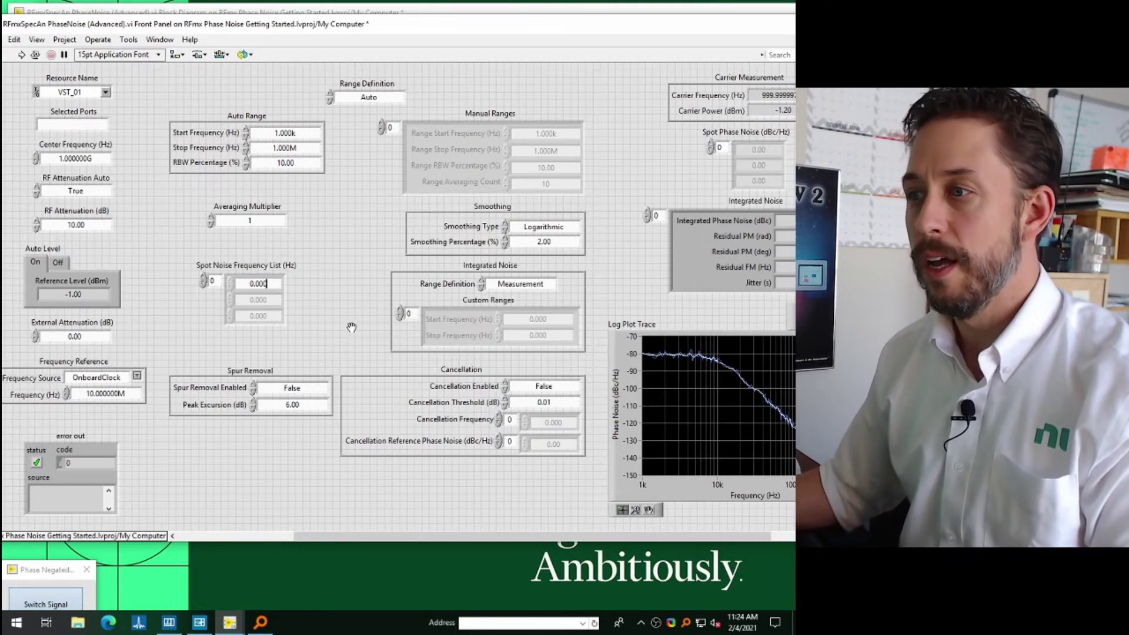
- Pan the advanced panel to its result indicators and focus the Cancellation Threshold value
{"action": "left_click_drag", "start_coordinate": [352, 328], "coordinate": [320, 297]}
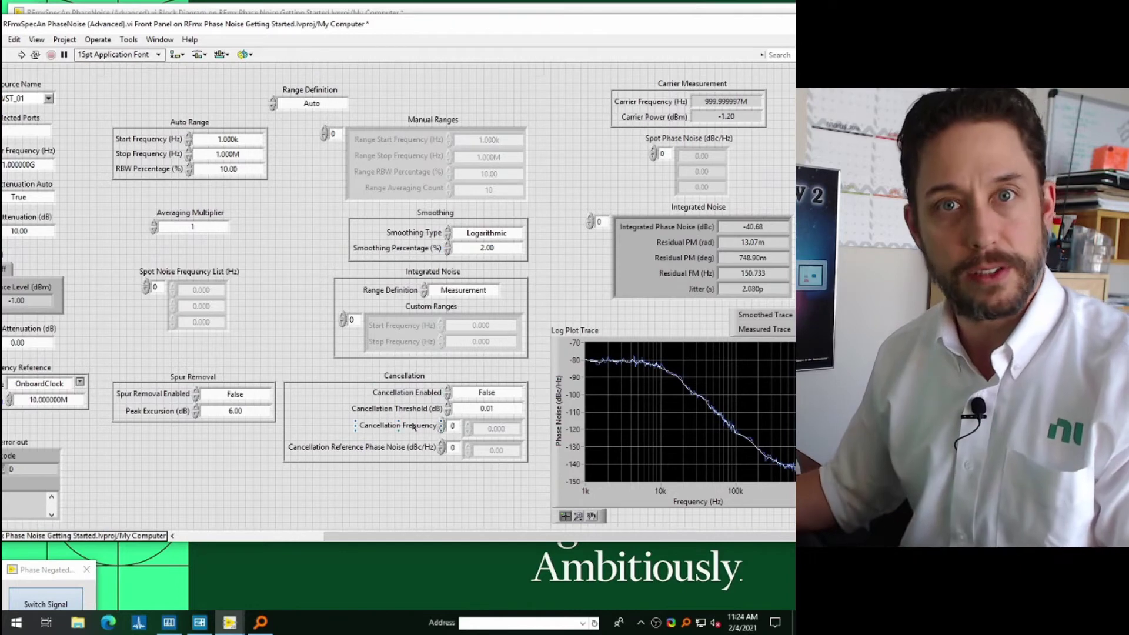
{"action": "left_click", "coordinate": [377, 436]}
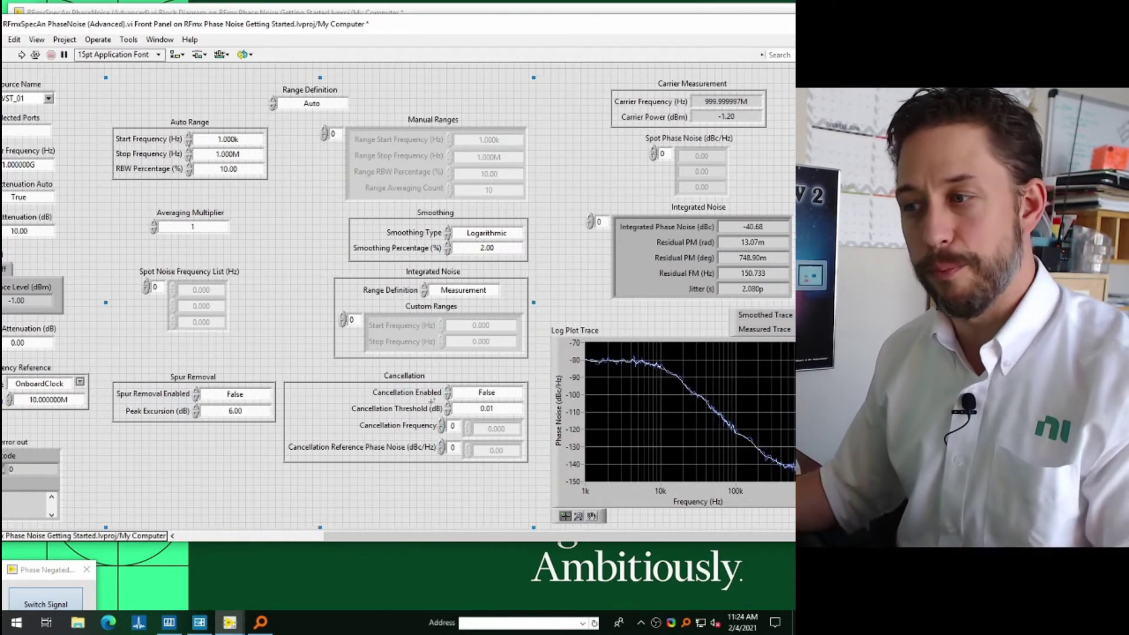
{"action": "left_click", "coordinate": [465, 410]}
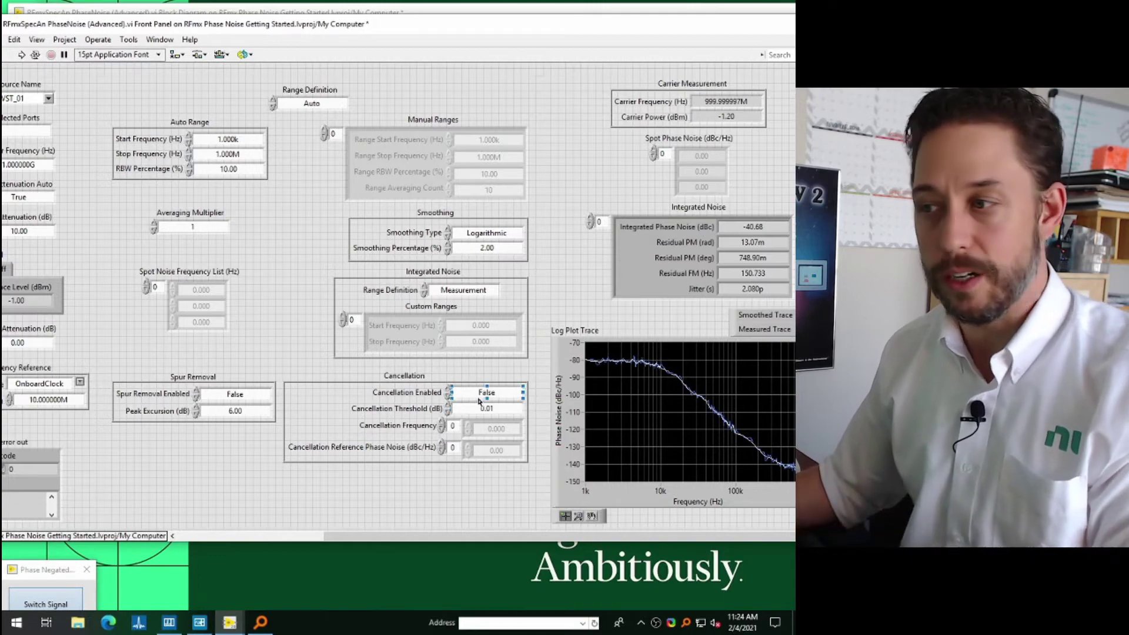
- Pan the advanced block diagram to fetch and close nodes 18D–19, then return to the front panel
{"action": "key", "text": "ctrl+e"}
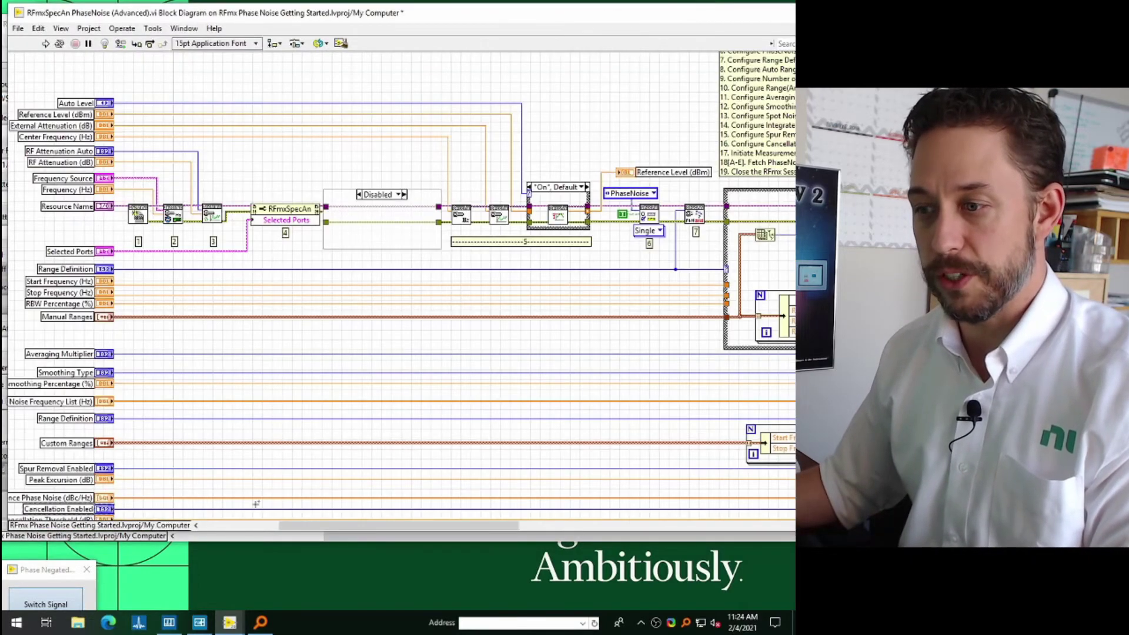
{"action": "scroll", "coordinate": [348, 489], "scroll_direction": "down", "scroll_amount": 3}
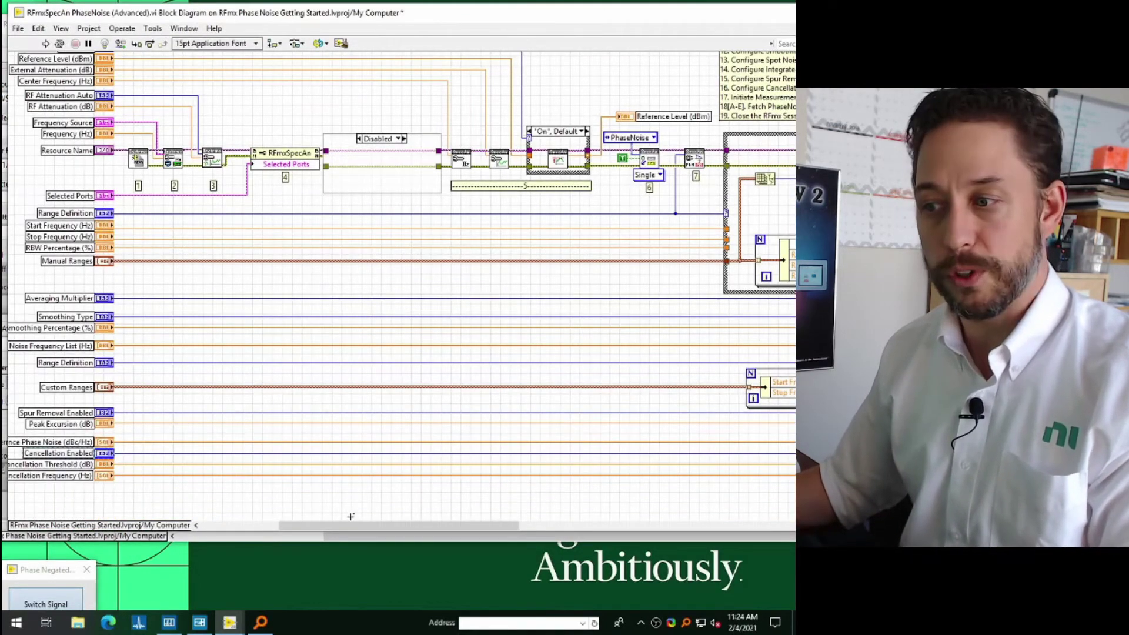
{"action": "left_click_drag", "start_coordinate": [351, 532], "coordinate": [546, 533]}
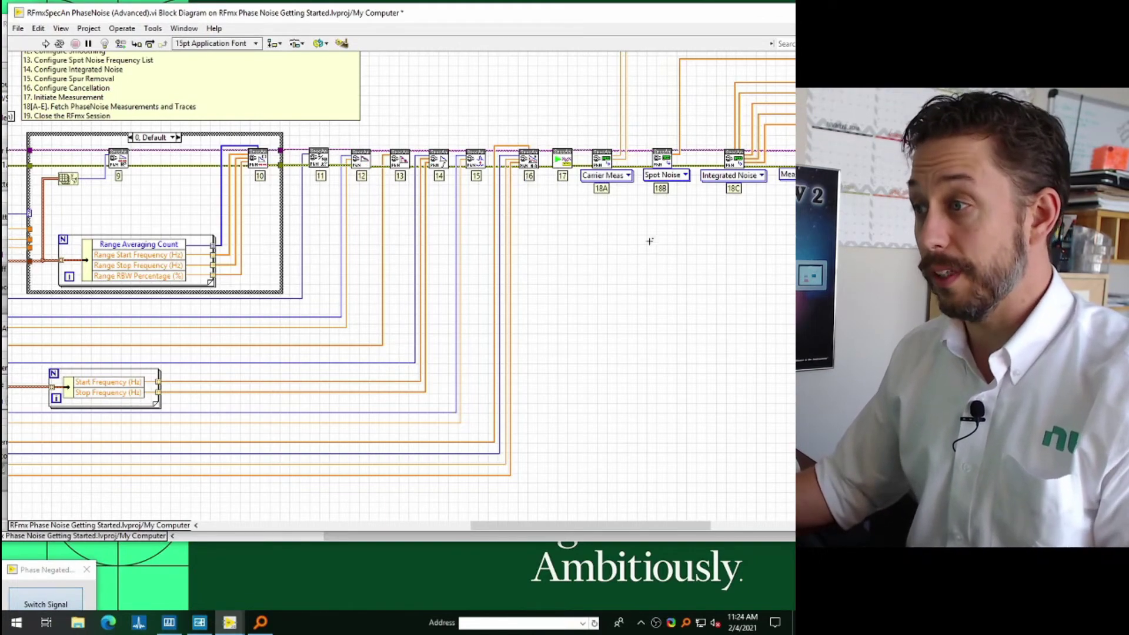
{"action": "left_click_drag", "start_coordinate": [675, 258], "coordinate": [189, 366]}
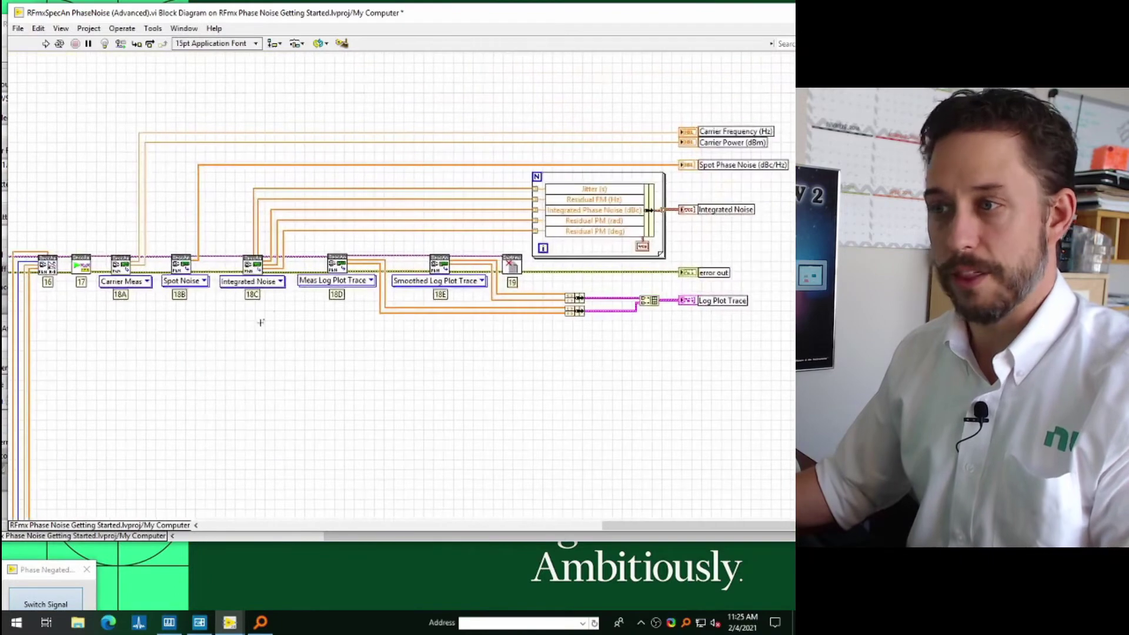
{"action": "key", "text": "ctrl+e"}
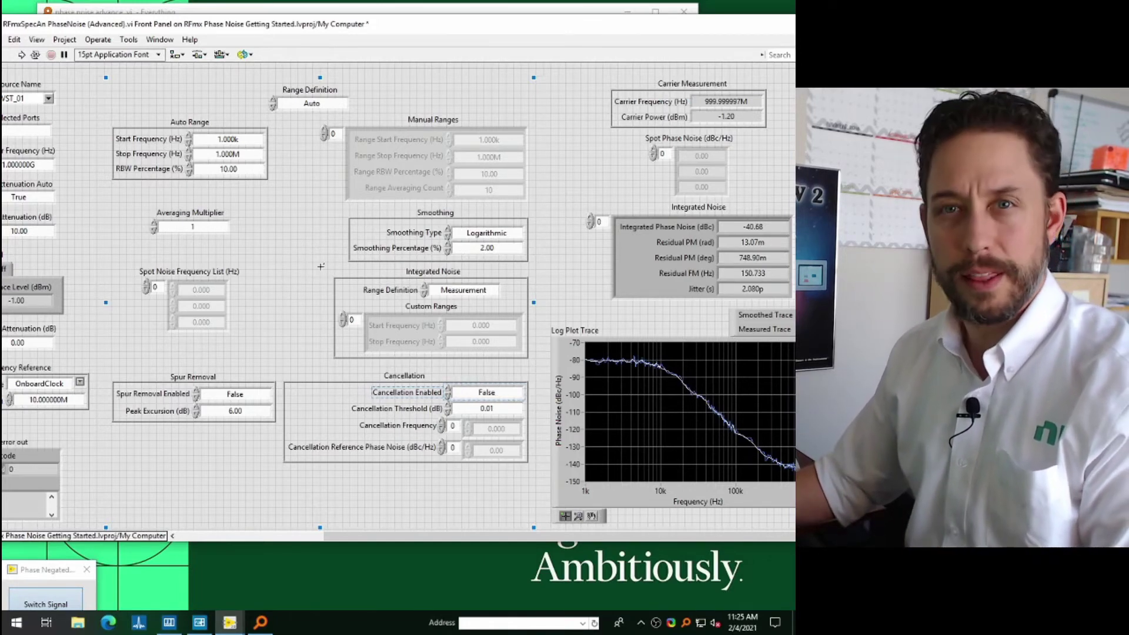
- Pin the Measurement I/O > RFmx functions palette as a floating window, moved up and left
{"action": "key", "text": "ctrl+e"}
{"action": "right_click", "coordinate": [286, 337]}
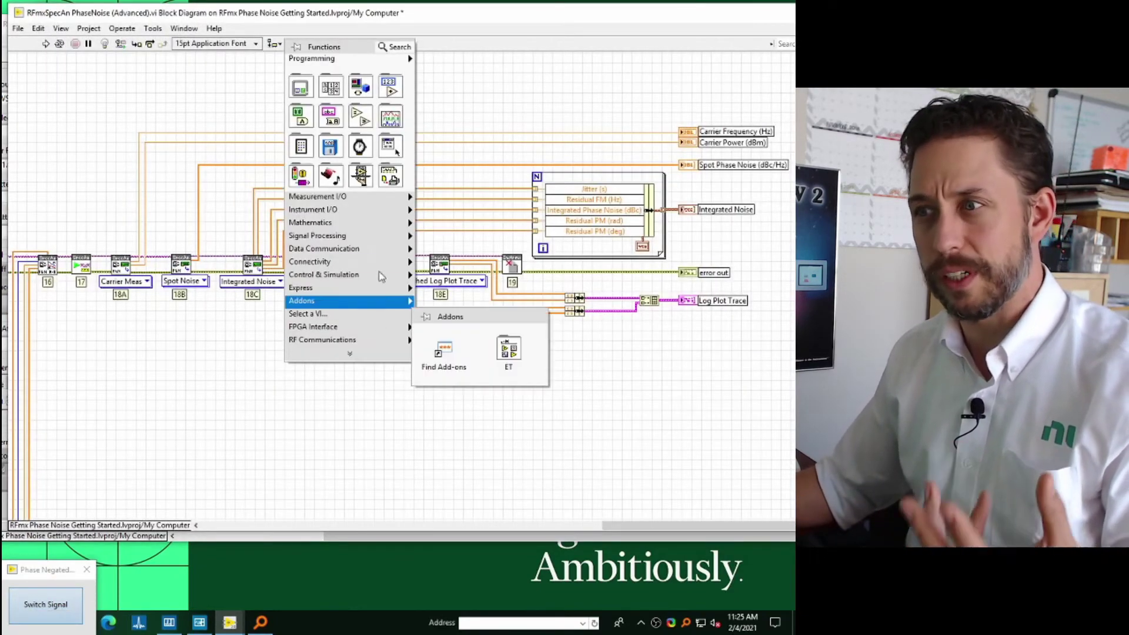
{"action": "mouse_move", "coordinate": [318, 196]}
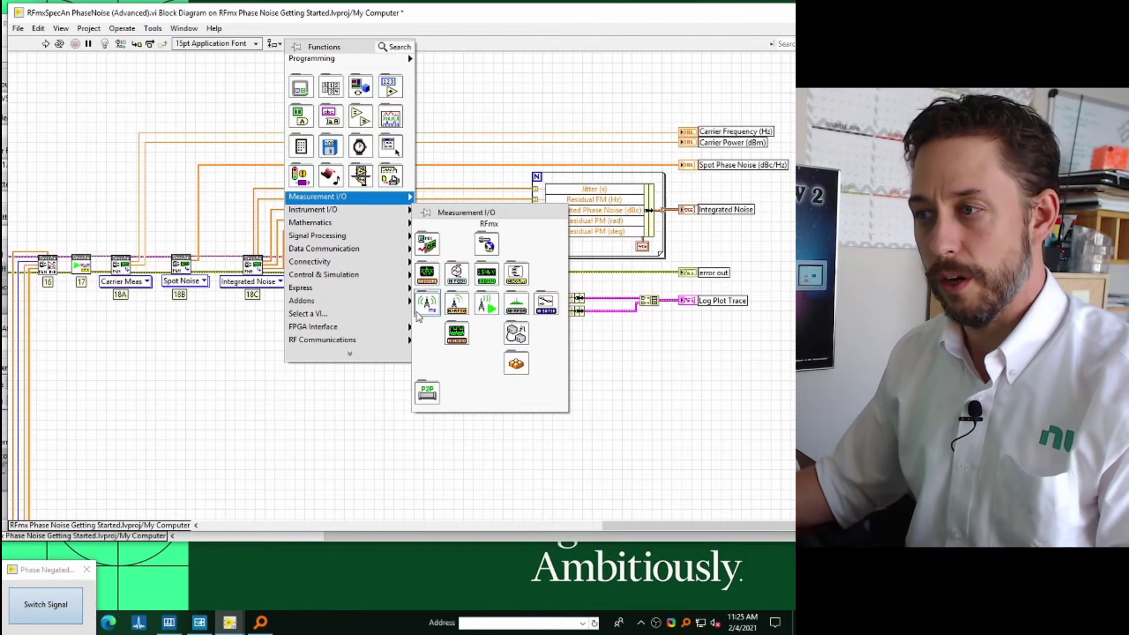
{"action": "mouse_move", "coordinate": [428, 303]}
{"action": "left_click", "coordinate": [454, 318]}
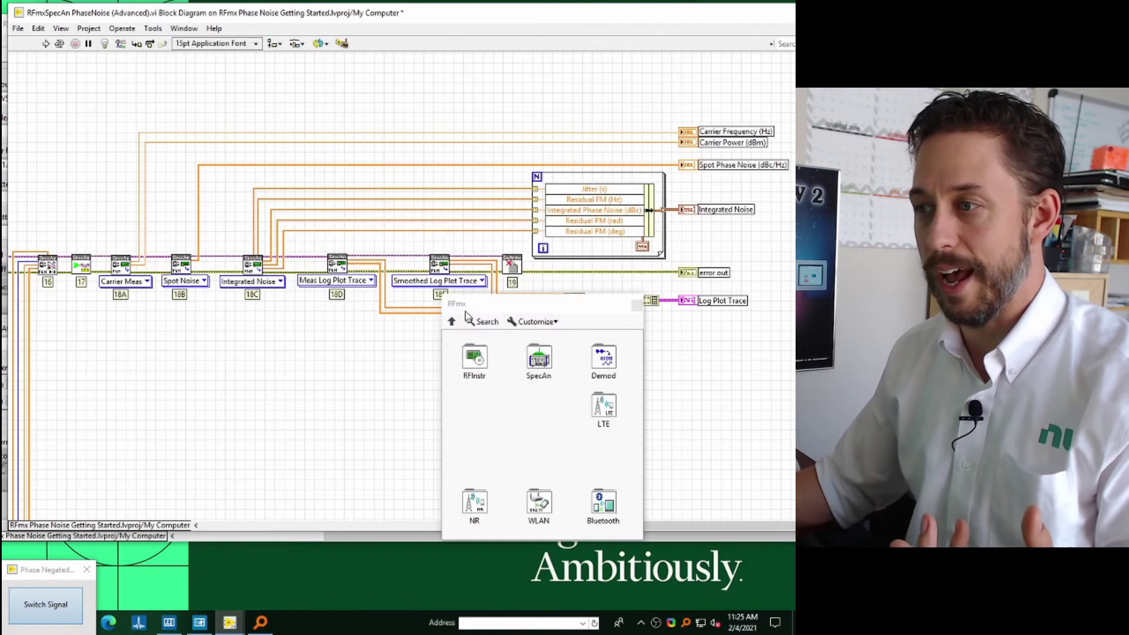
{"action": "mouse_move", "coordinate": [465, 314]}
{"action": "left_mouse_down"}
{"action": "mouse_move", "coordinate": [459, 268]}
{"action": "mouse_move", "coordinate": [374, 159]}
{"action": "left_mouse_up"}
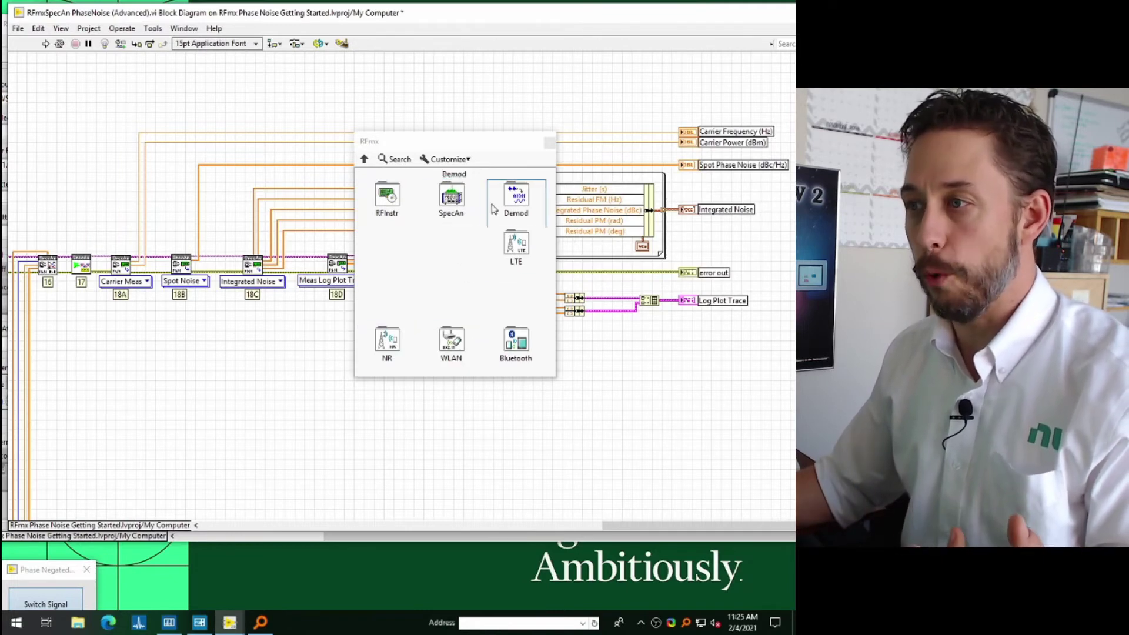
- Open RFmxSpecAn VI Tree from the SpecAn palette and display its block diagram
{"action": "left_click", "coordinate": [451, 199]}
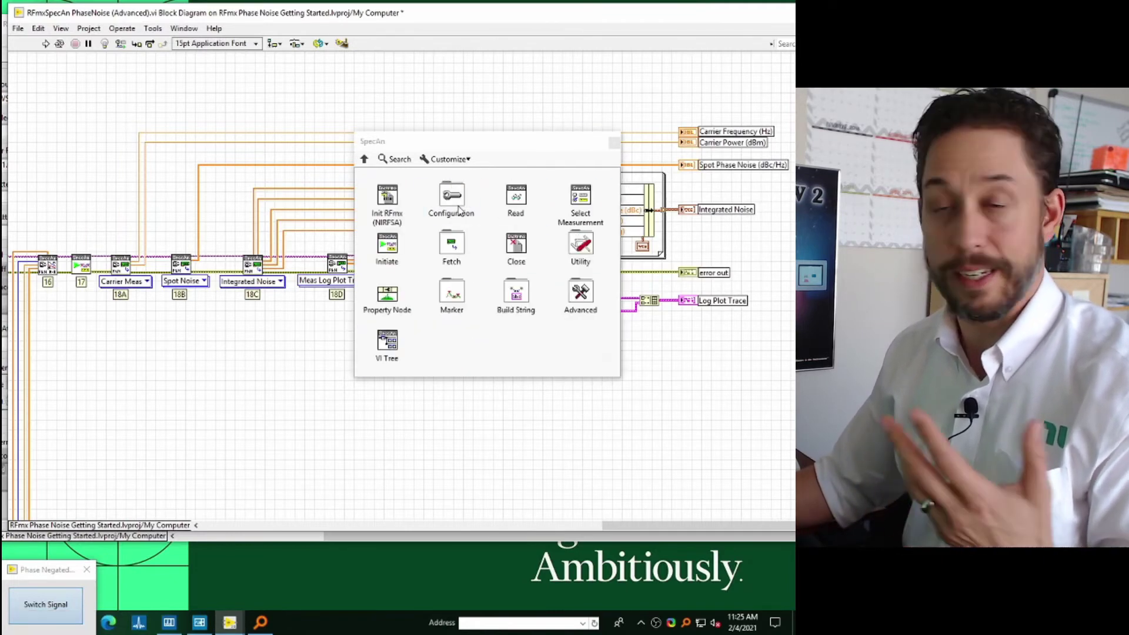
{"action": "right_click", "coordinate": [397, 341]}
{"action": "left_click", "coordinate": [424, 377]}
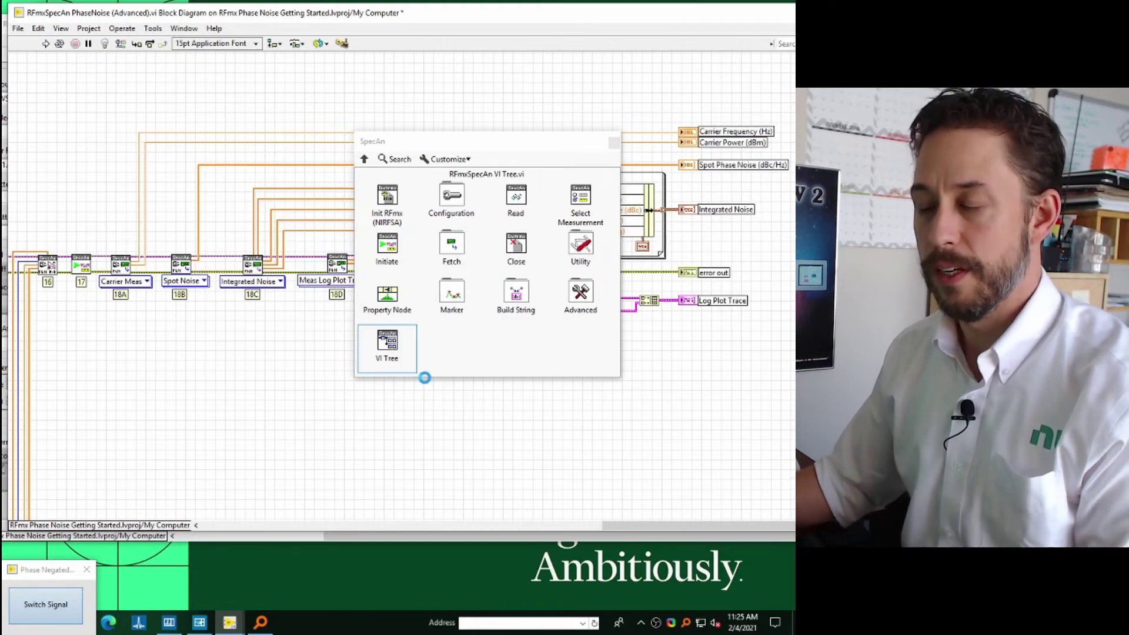
{"action": "key", "text": "ctrl+e"}
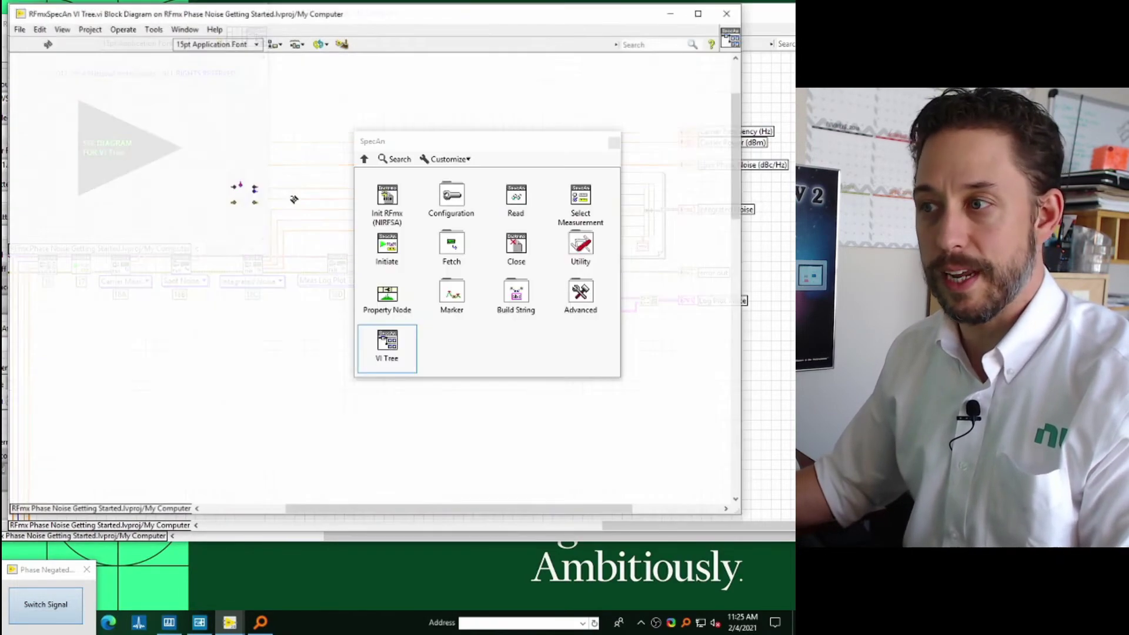
- Show Context Help at lower left and open detailed help for PhaseNoise Configure Range (Array)
{"action": "left_click", "coordinate": [613, 144]}
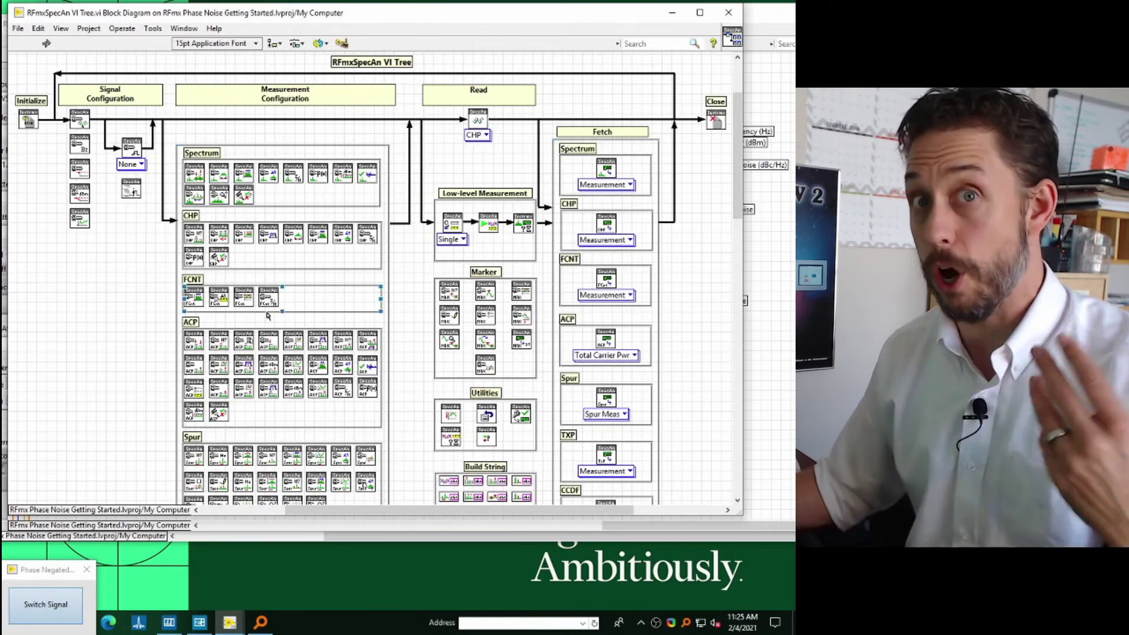
{"action": "scroll", "coordinate": [268, 314], "scroll_direction": "down", "scroll_amount": 2}
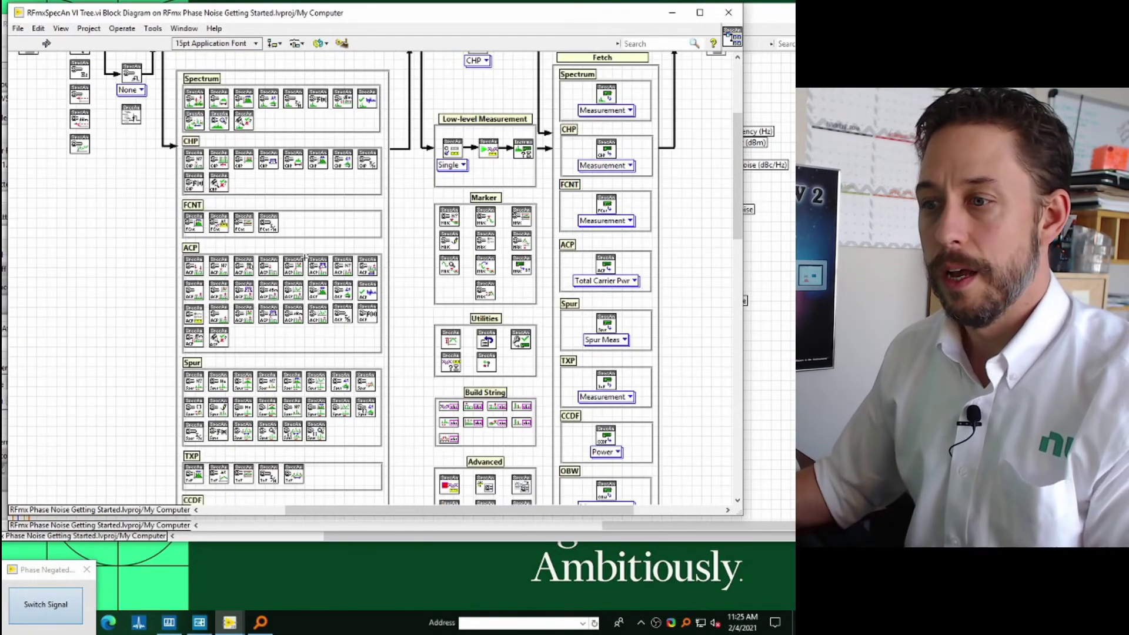
{"action": "scroll", "coordinate": [283, 291], "scroll_direction": "down", "scroll_amount": 3}
{"action": "scroll", "coordinate": [307, 260], "scroll_direction": "down", "scroll_amount": 3}
{"action": "scroll", "coordinate": [306, 259], "scroll_direction": "down", "scroll_amount": 3}
{"action": "scroll", "coordinate": [309, 274], "scroll_direction": "down", "scroll_amount": 3}
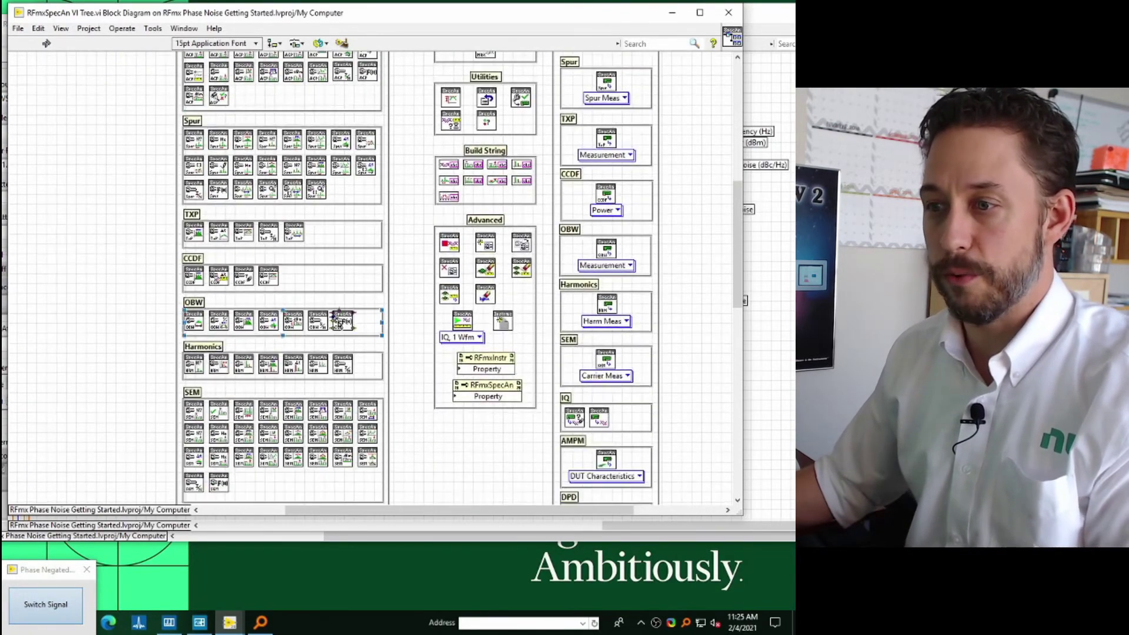
{"action": "scroll", "coordinate": [314, 300], "scroll_direction": "down", "scroll_amount": 4}
{"action": "scroll", "coordinate": [321, 328], "scroll_direction": "down", "scroll_amount": 4}
{"action": "scroll", "coordinate": [320, 322], "scroll_direction": "down", "scroll_amount": 4}
{"action": "scroll", "coordinate": [320, 327], "scroll_direction": "down", "scroll_amount": 4}
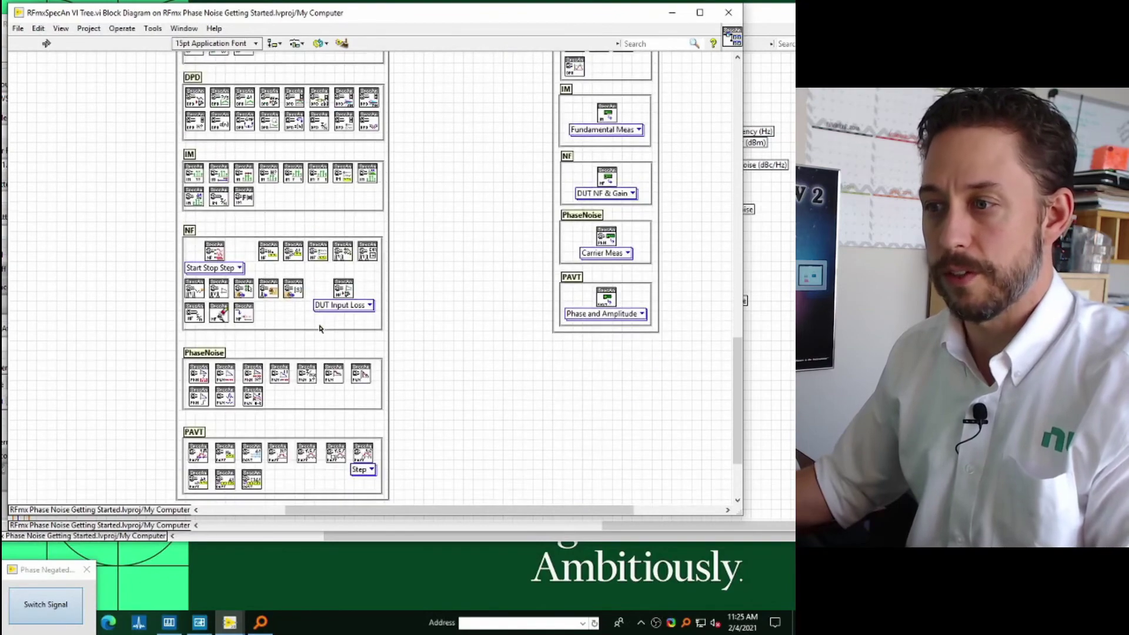
{"action": "scroll", "coordinate": [265, 308], "scroll_direction": "down", "scroll_amount": 3}
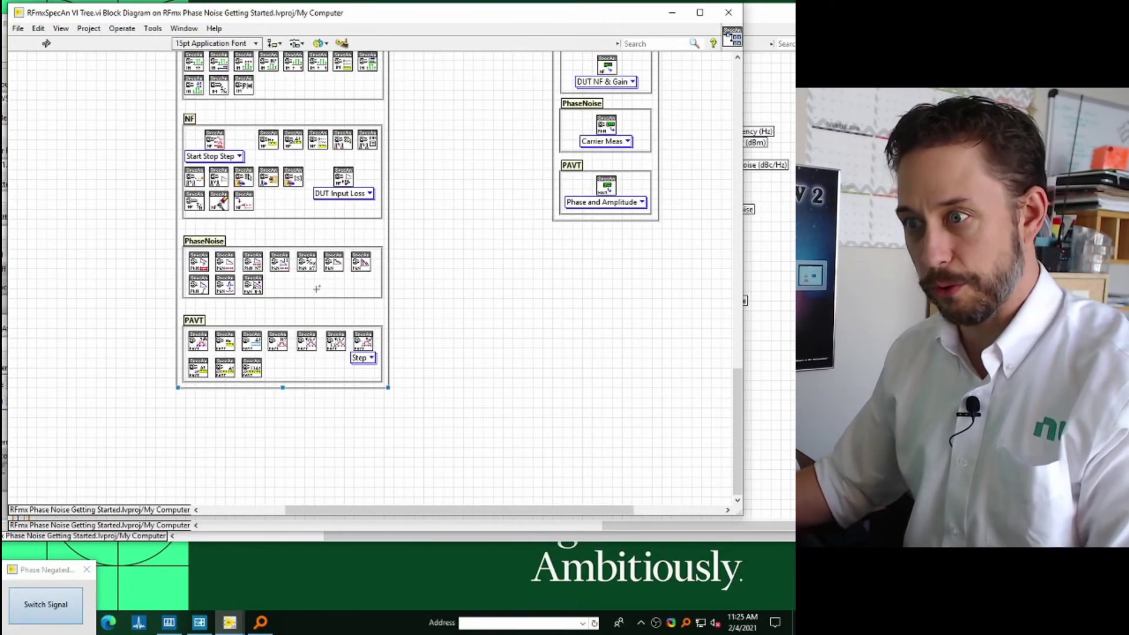
{"action": "key", "text": "ctrl+h"}
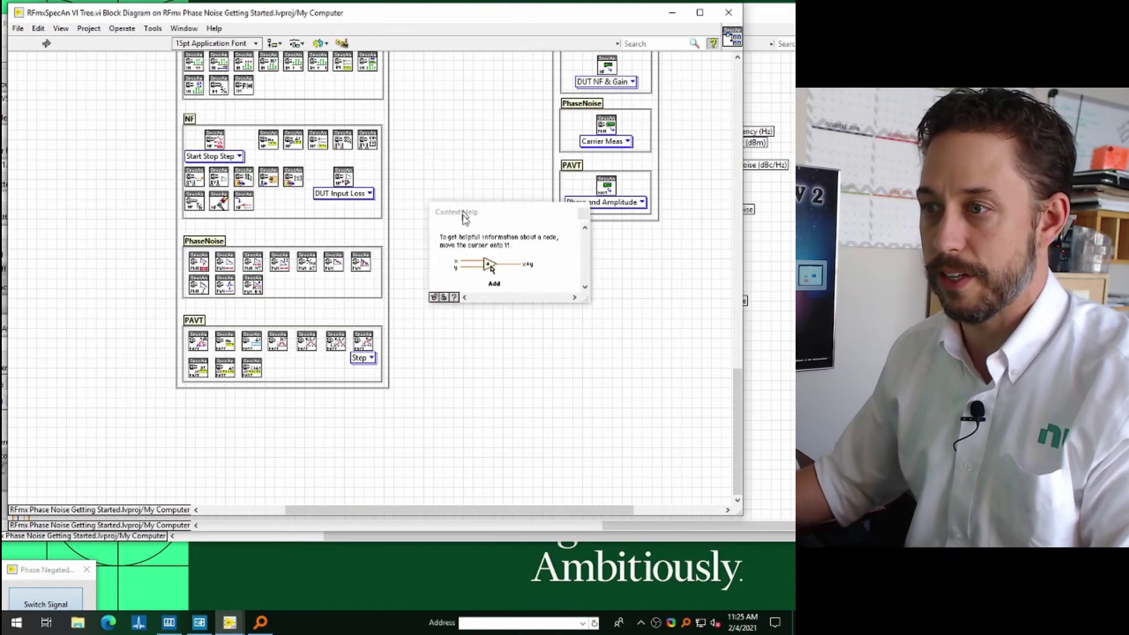
{"action": "left_click_drag", "start_coordinate": [644, 34], "coordinate": [220, 334]}
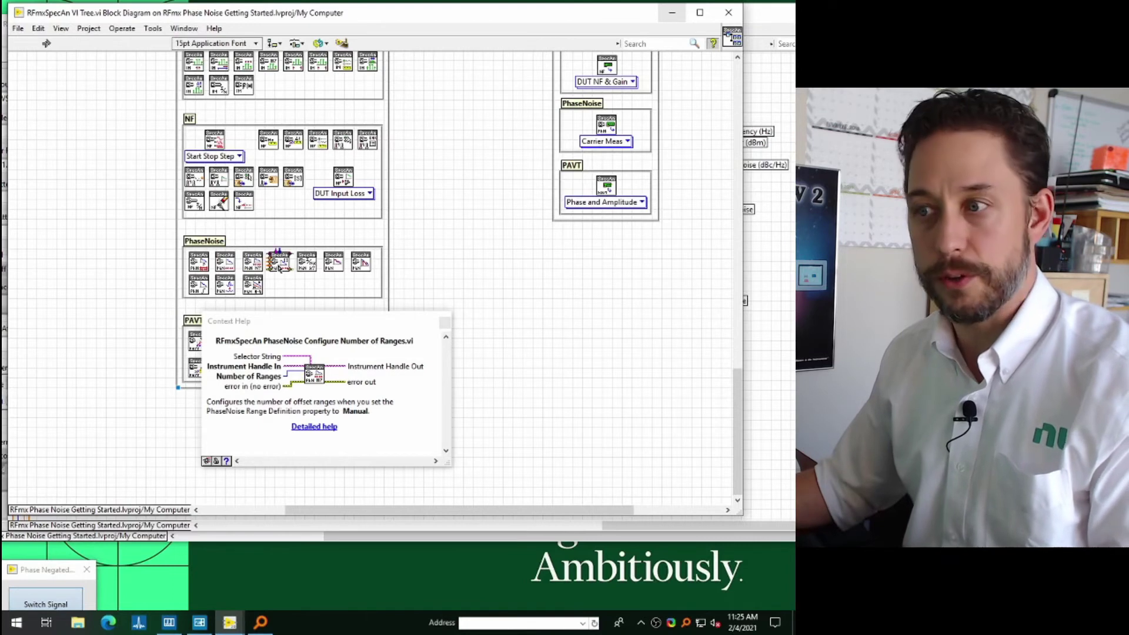
{"action": "mouse_move", "coordinate": [280, 261]}
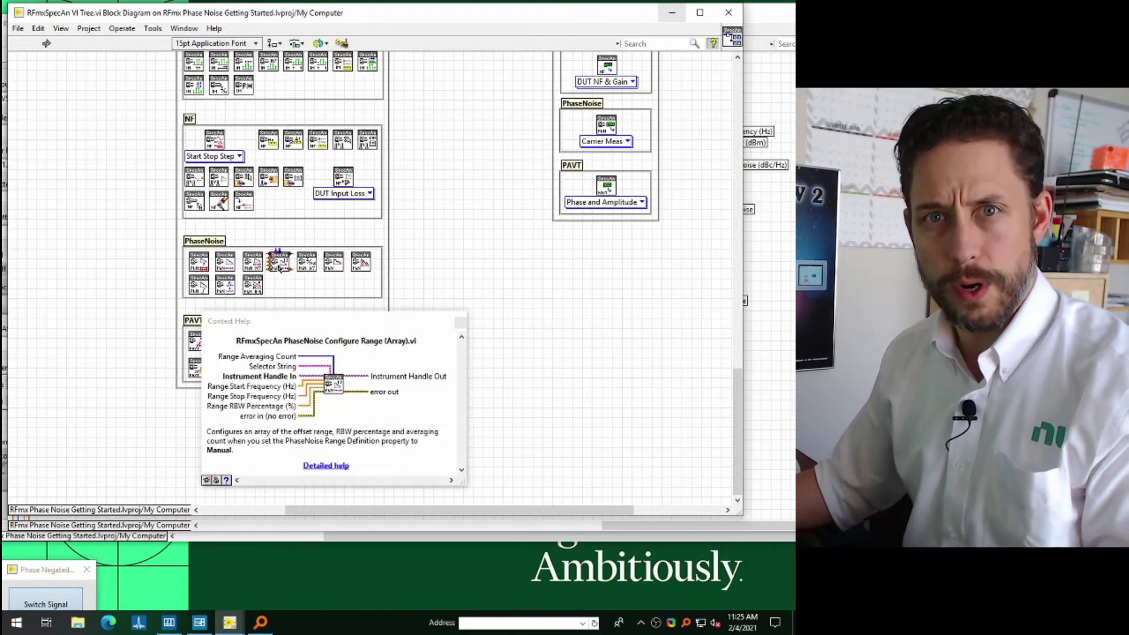
{"action": "left_click", "coordinate": [327, 465]}
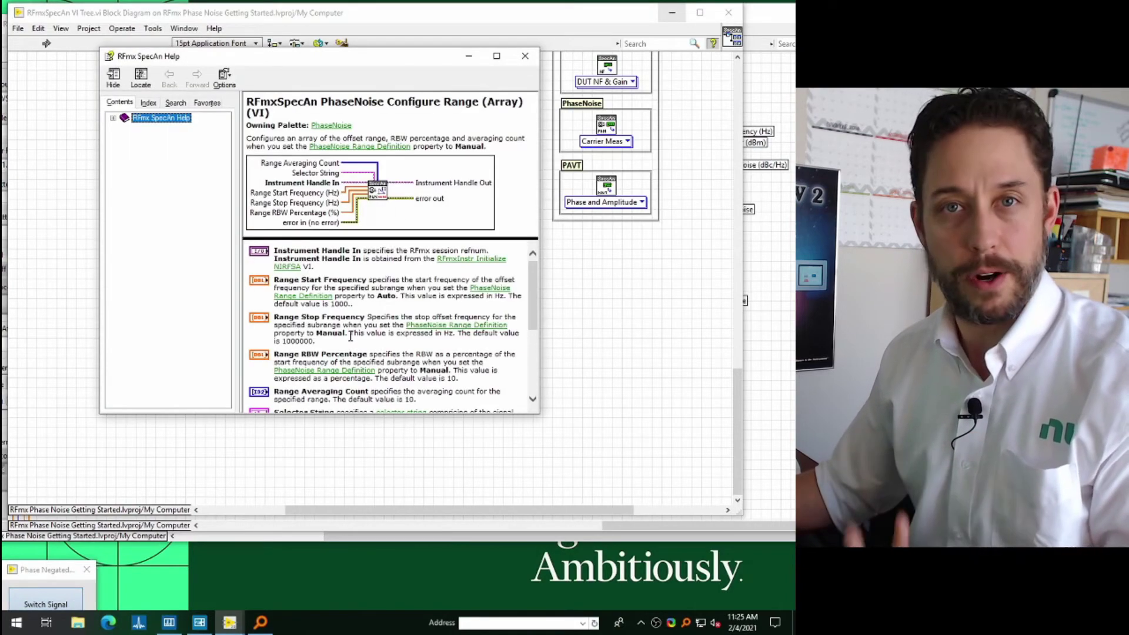
{"action": "left_click", "coordinate": [378, 288]}
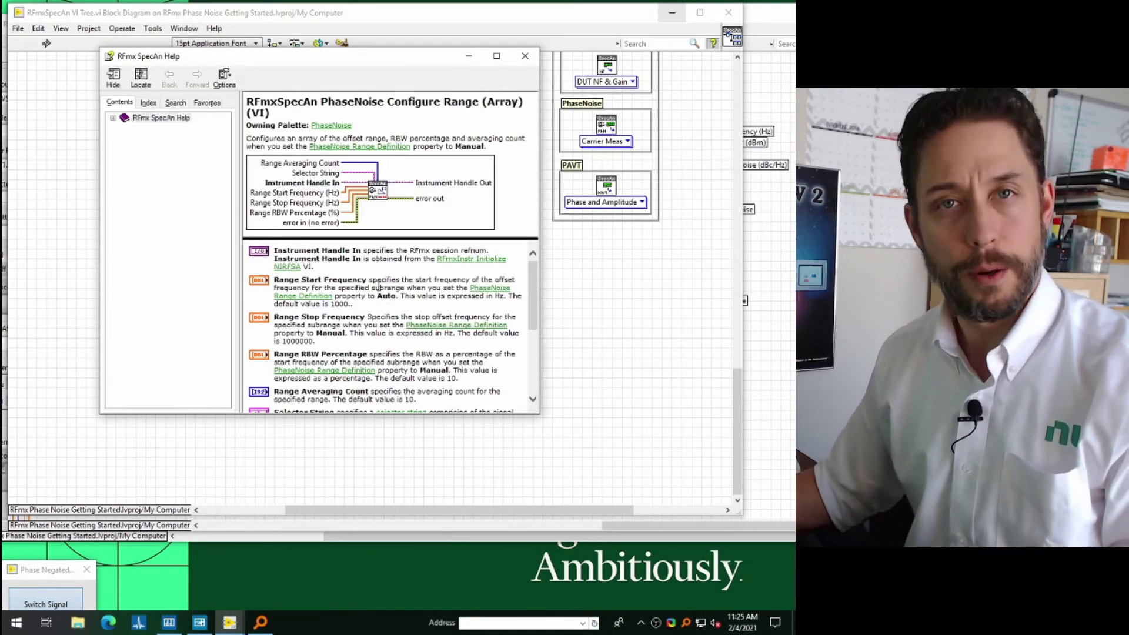
- Close the RFmx SpecAn Help window with Alt+F4, back to the VI Tree diagram
{"action": "key", "text": "alt+F4"}
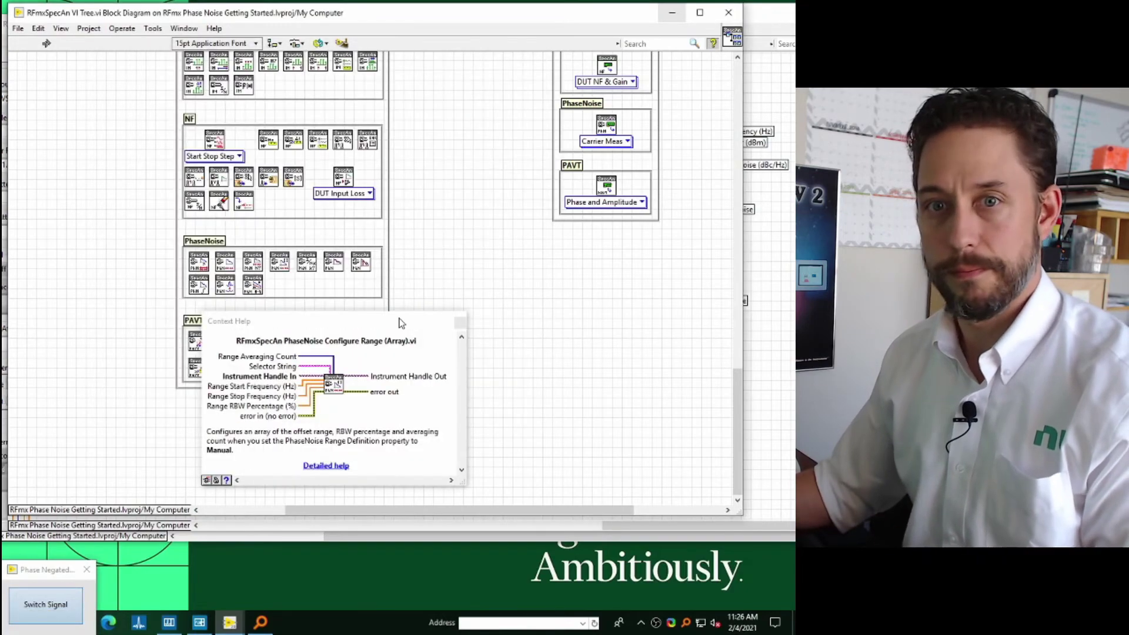